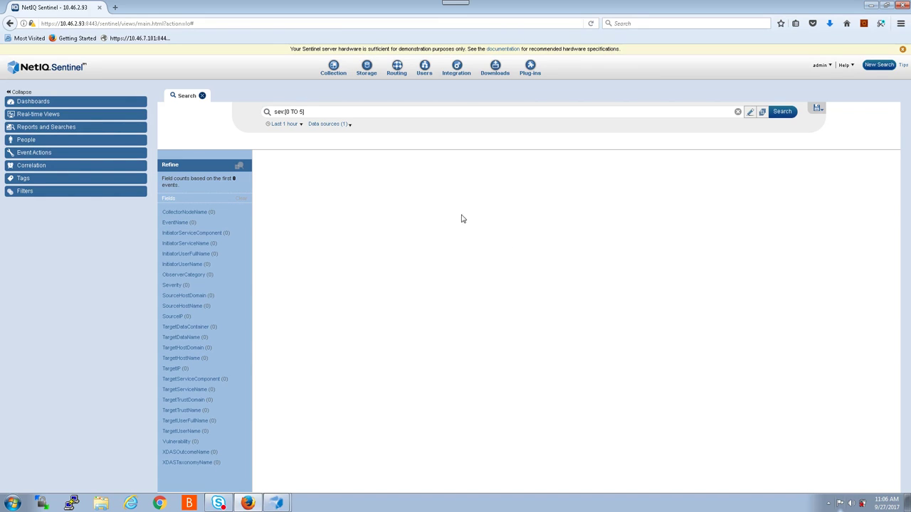
- Open the admin account dropdown at the top right of the Sentinel web interface
left_click(831, 66)
- Open the Applications page, minimize Firefox and bring up Sentinel Control Center from the taskbar
left_click(829, 86)
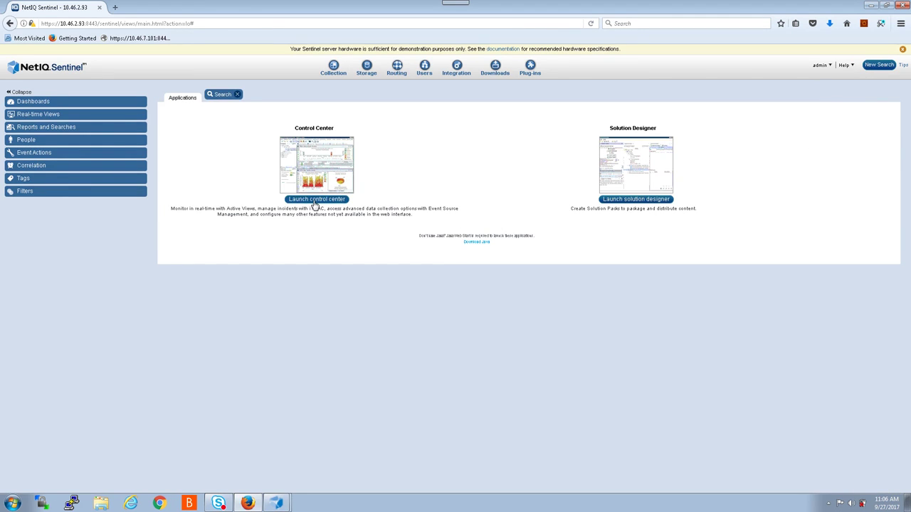
left_click(871, 5)
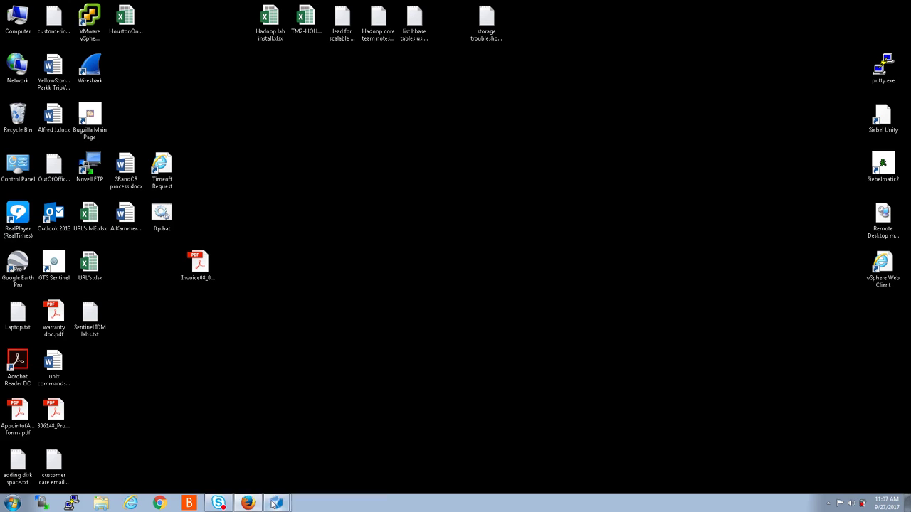
mouse_move(275, 503)
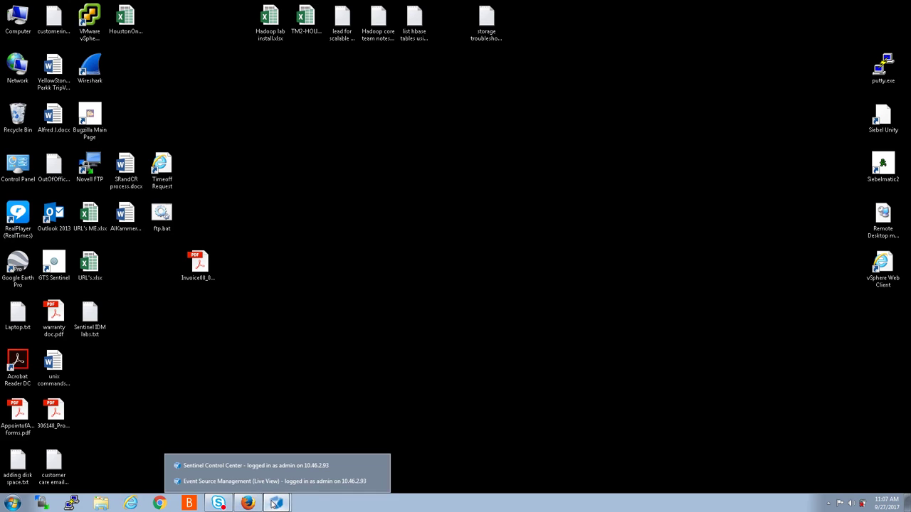
left_click(240, 466)
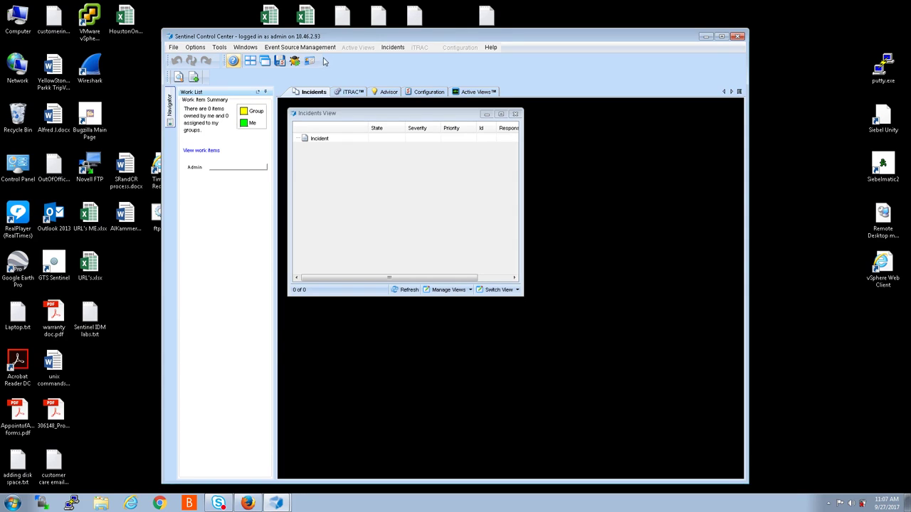
- Check the Event Source Management menu, minimize Control Center and switch to the Live View window
left_click(294, 50)
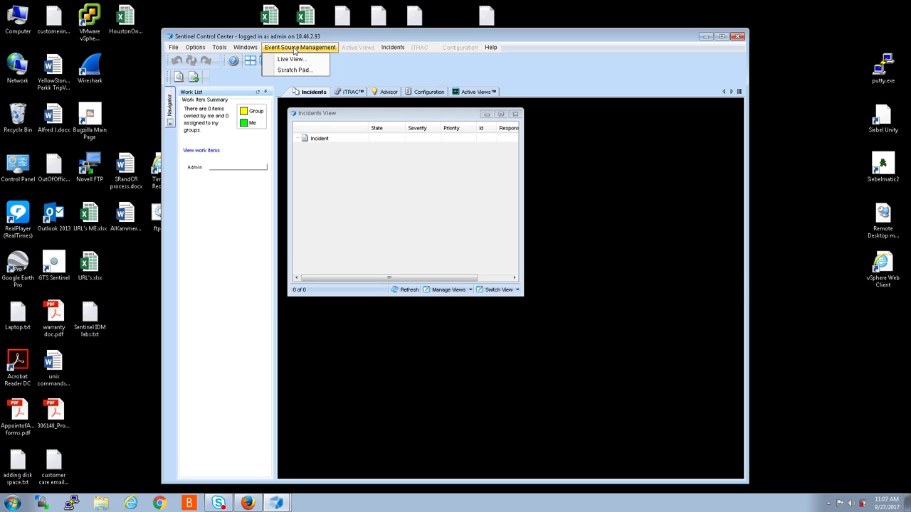
left_click(627, 149)
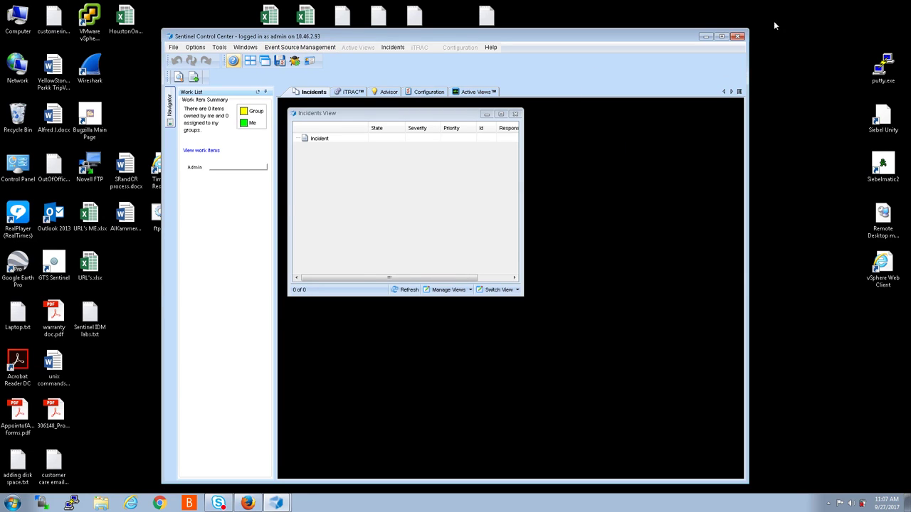
left_click(705, 37)
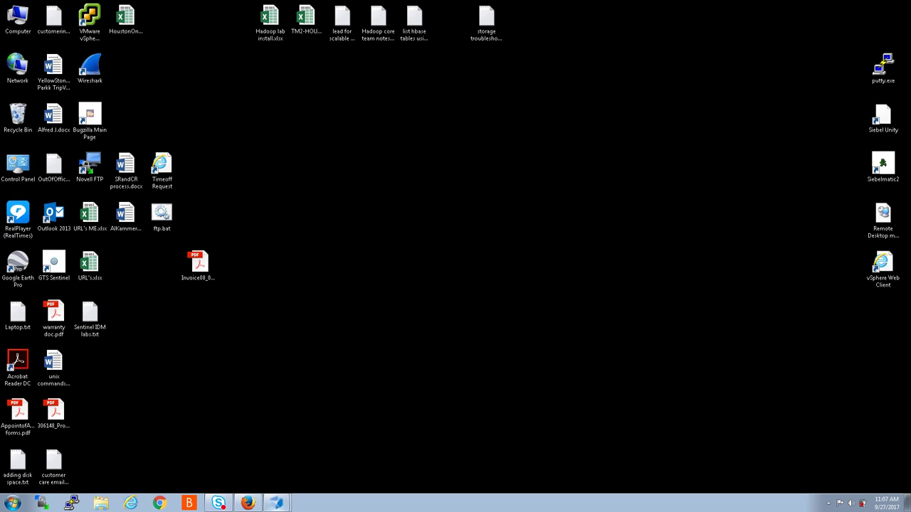
left_click(277, 504)
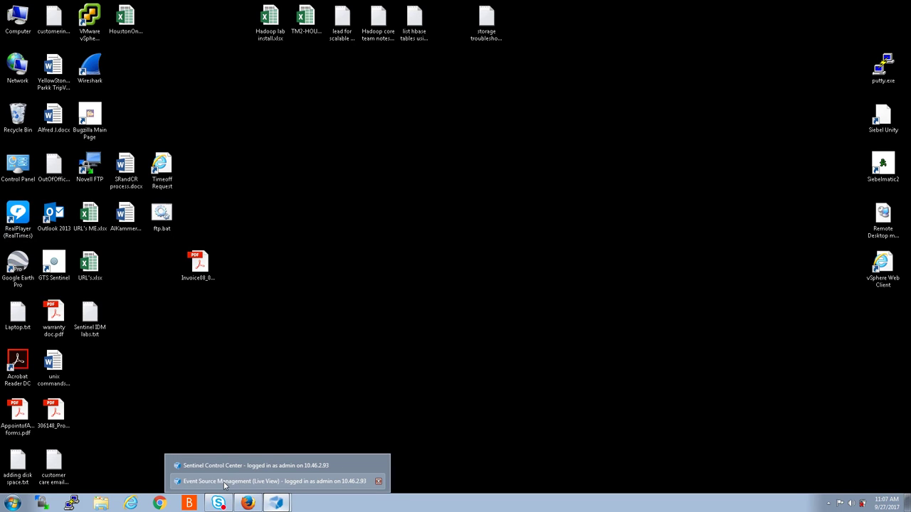
left_click(225, 484)
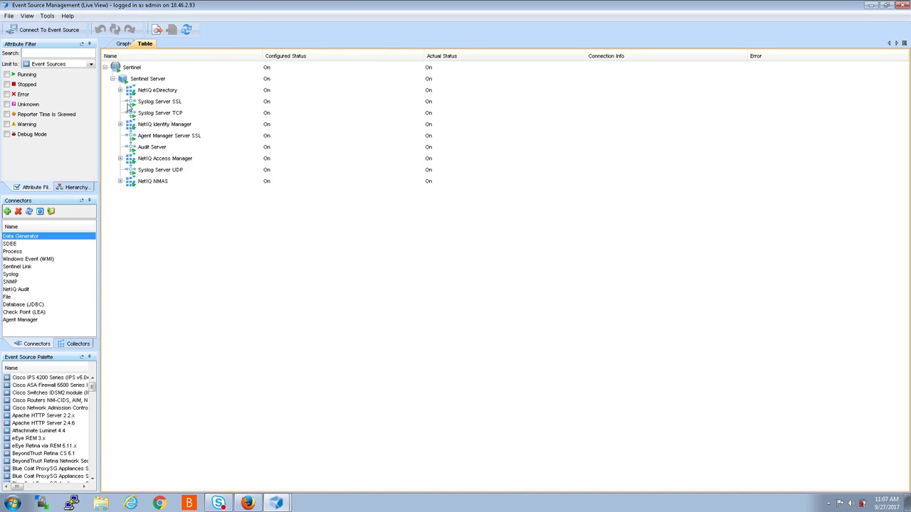
- Limit the tree to Event Source Servers and select Syslog Server SSL
left_click(91, 65)
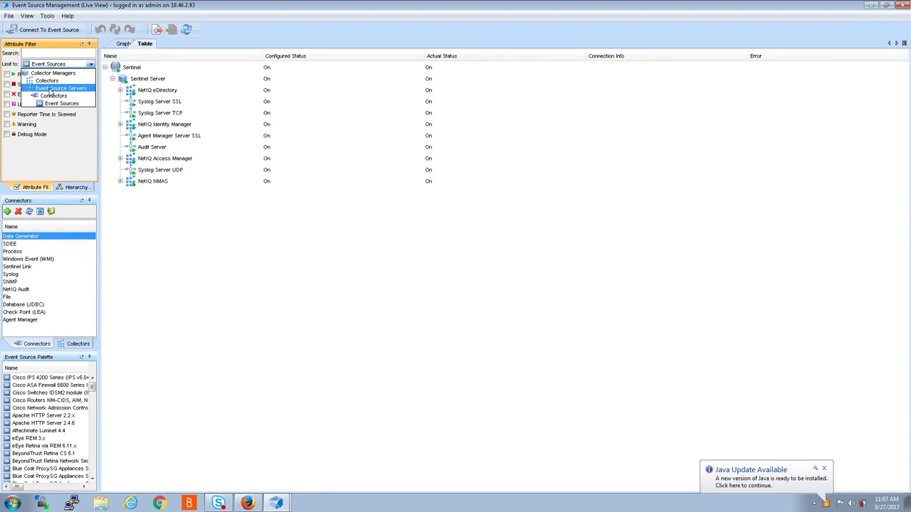
left_click(51, 89)
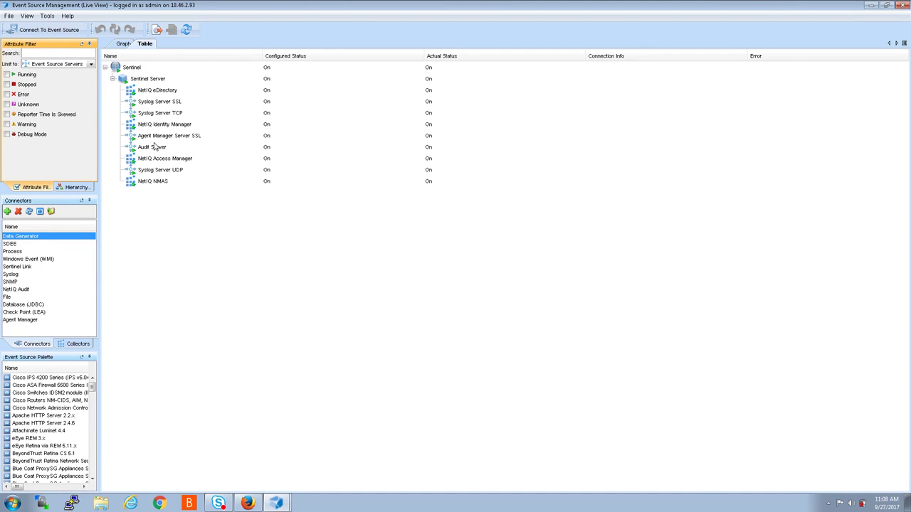
left_click(132, 105)
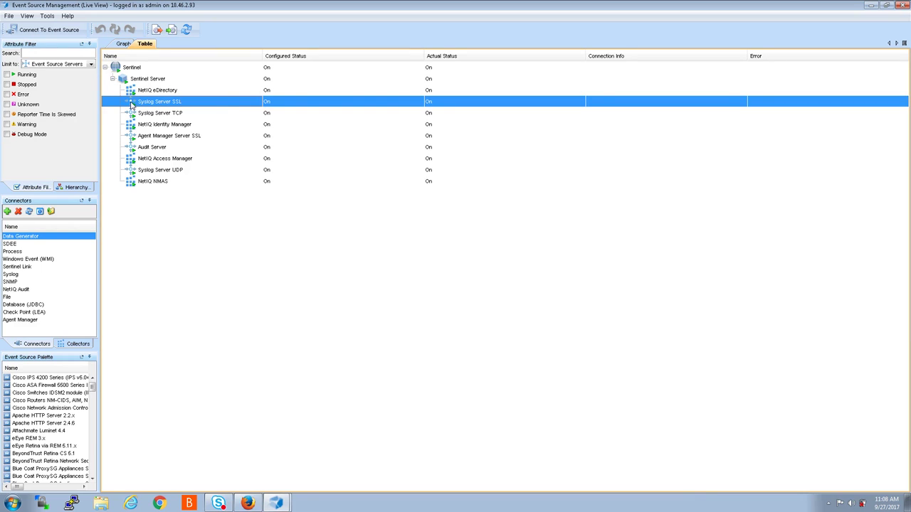
- Review the Syslog Server SSL settings and close them unchanged
right_click(132, 104)
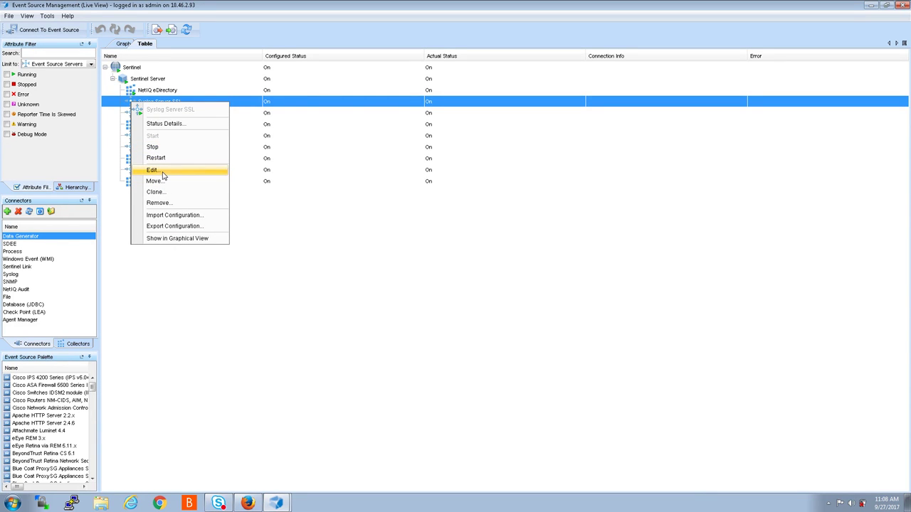
left_click(153, 171)
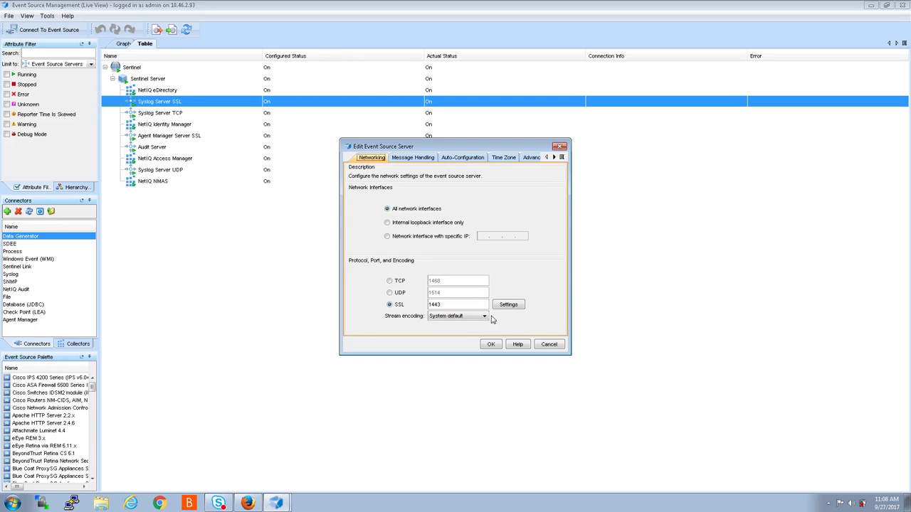
left_click(560, 148)
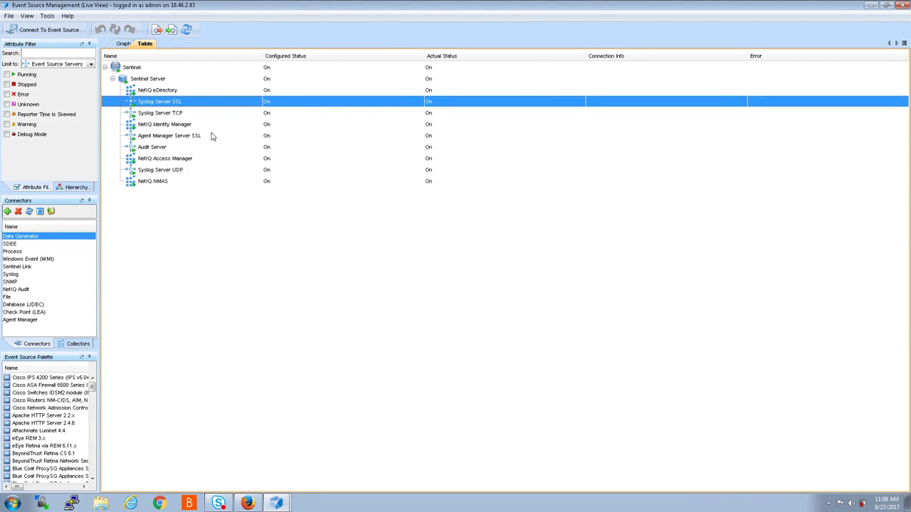
- Review the Syslog Server TCP settings unchanged, then select Agent Manager Server SSL
left_click(152, 116)
right_click(151, 115)
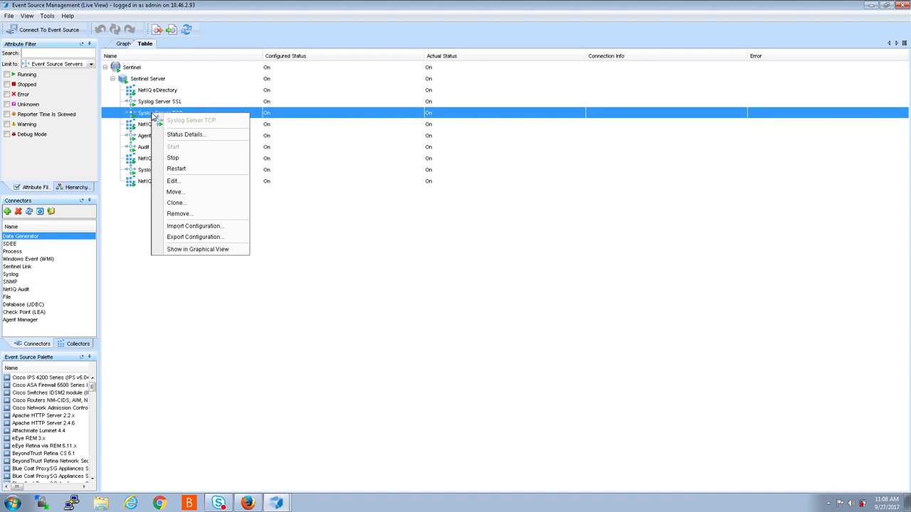
left_click(178, 185)
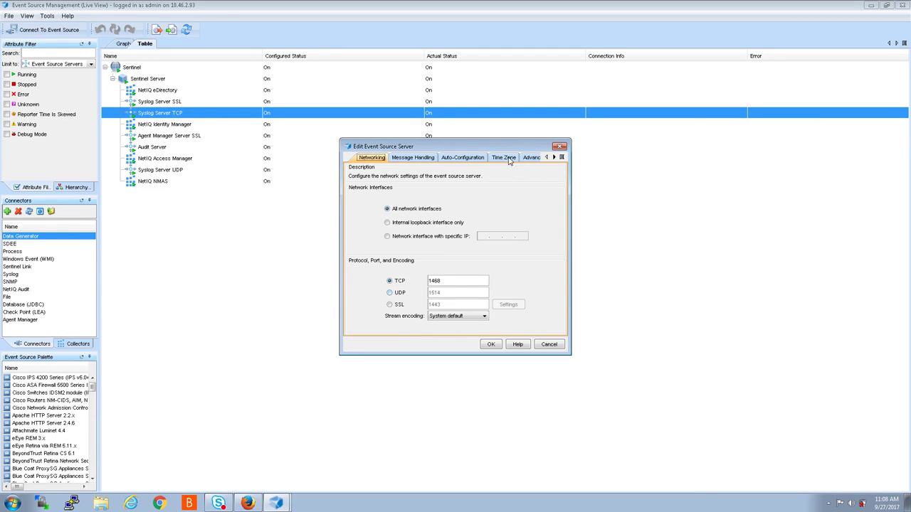
left_click(560, 147)
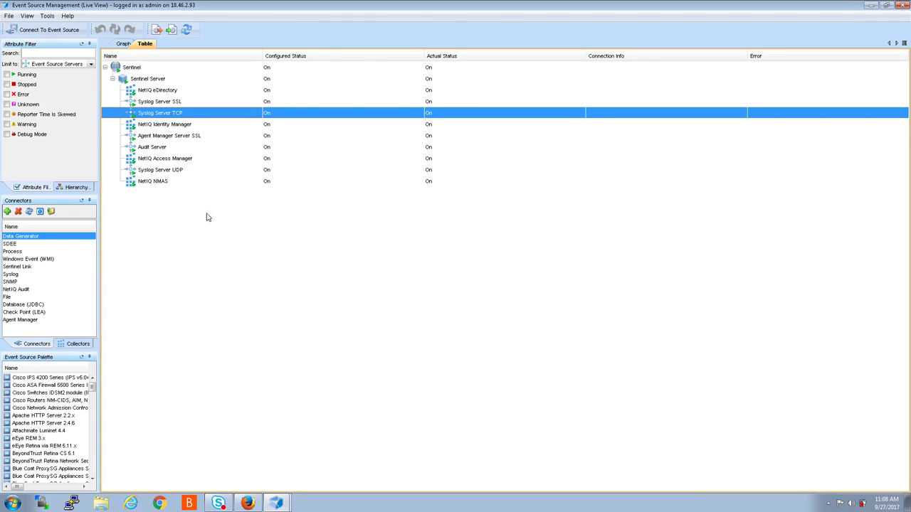
left_click(149, 138)
- Open the Agent Manager Server SSL settings and browse its security, auto-configuration and general pages
right_click(149, 138)
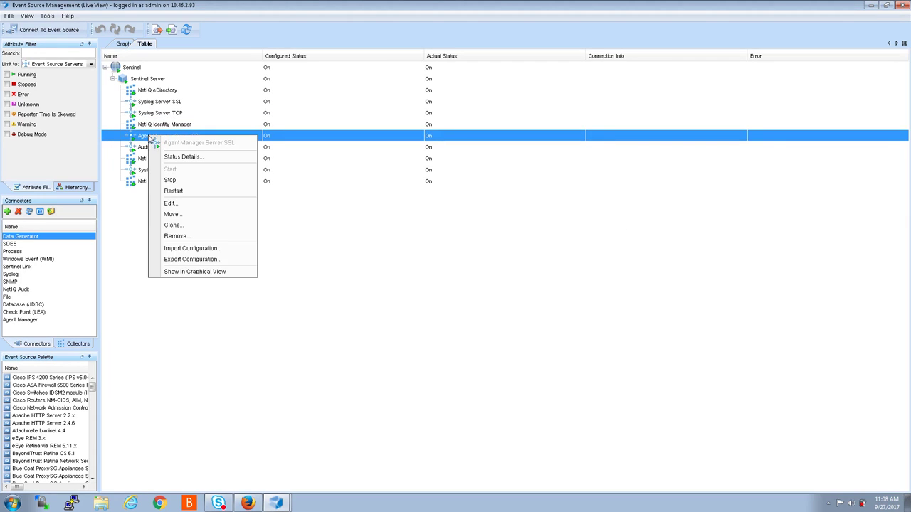
left_click(199, 204)
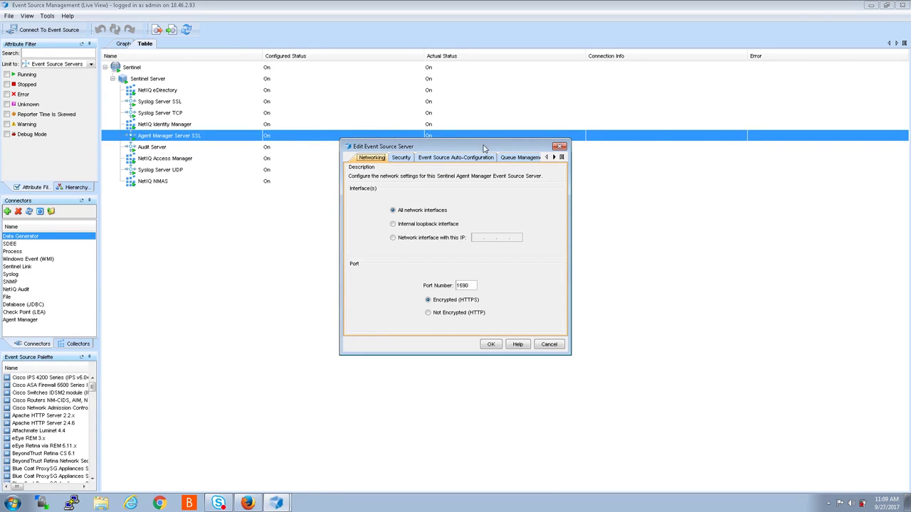
left_click(404, 160)
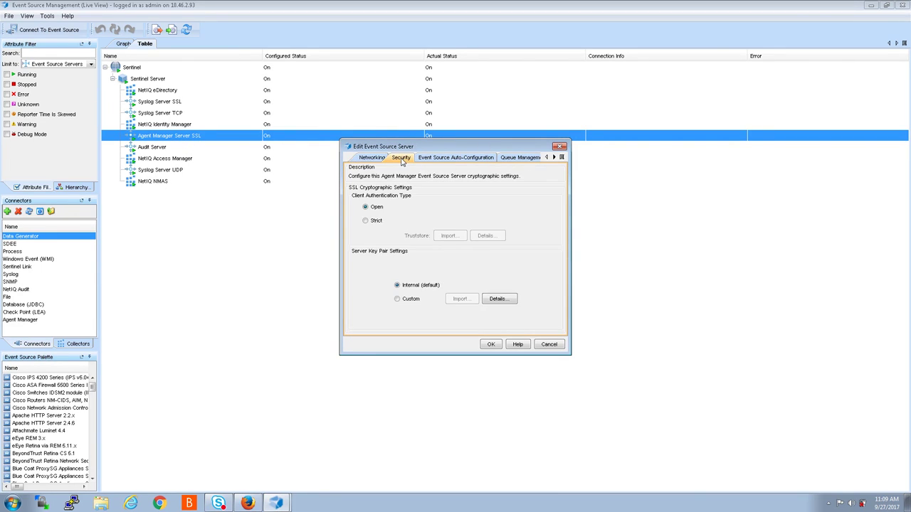
left_click(449, 160)
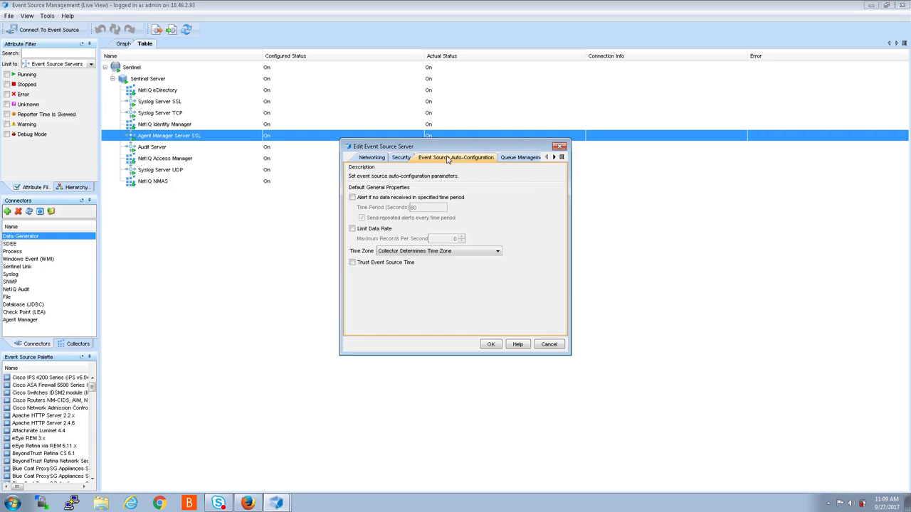
left_click(554, 158)
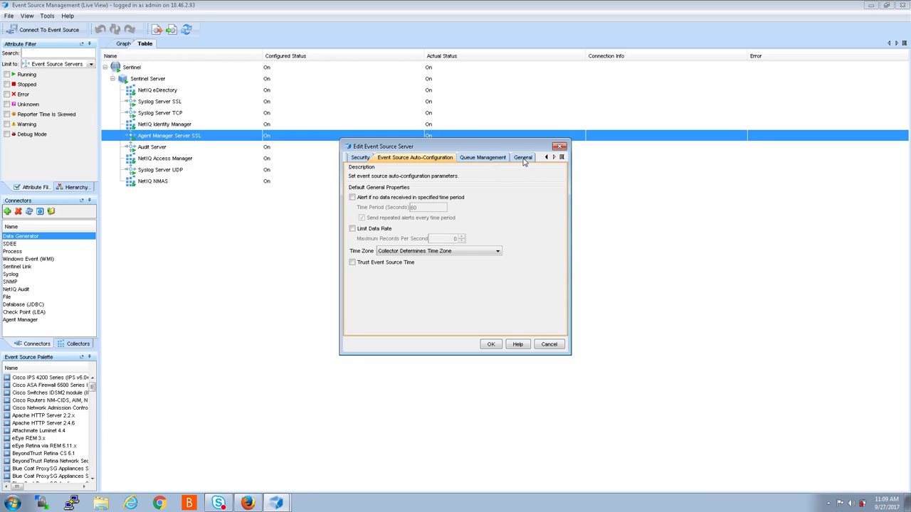
left_click(523, 158)
- Review queue management and networking (port 1590), close unchanged, and select Syslog Server SSL
left_click(489, 160)
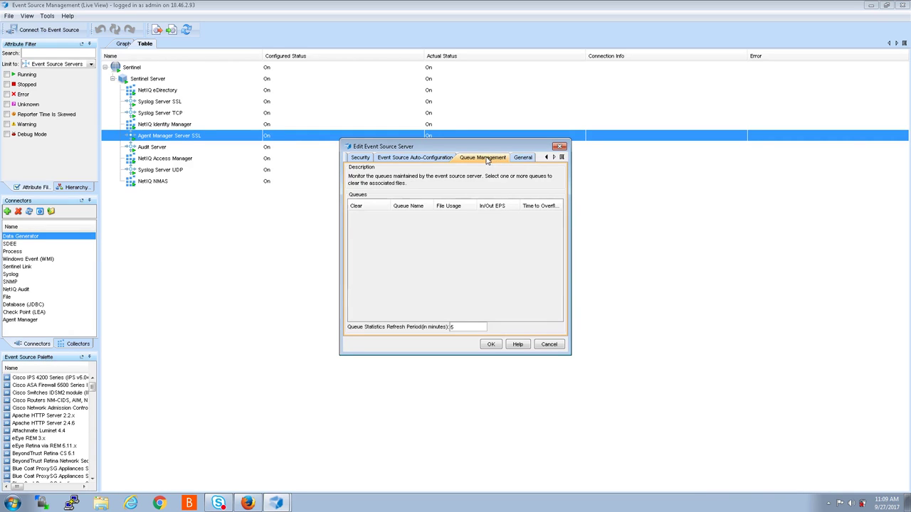
left_click(444, 160)
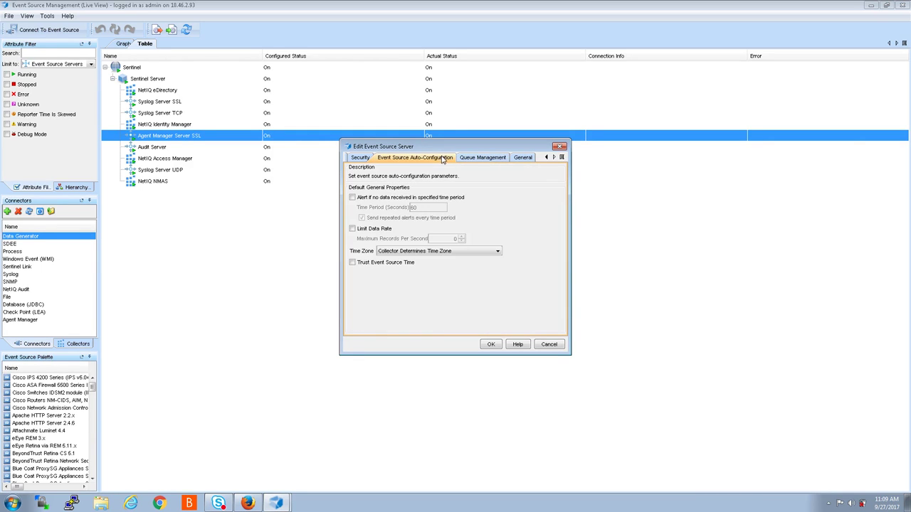
left_click(362, 159)
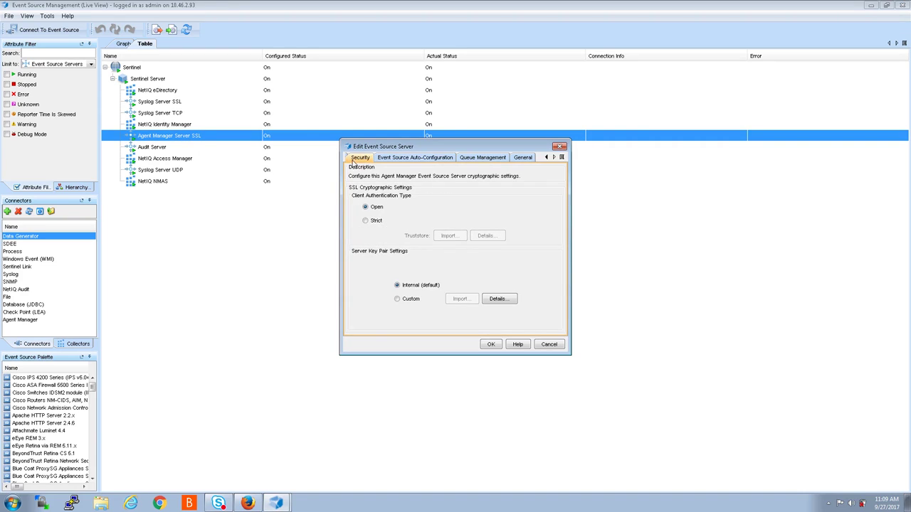
left_click(546, 158)
left_click(375, 159)
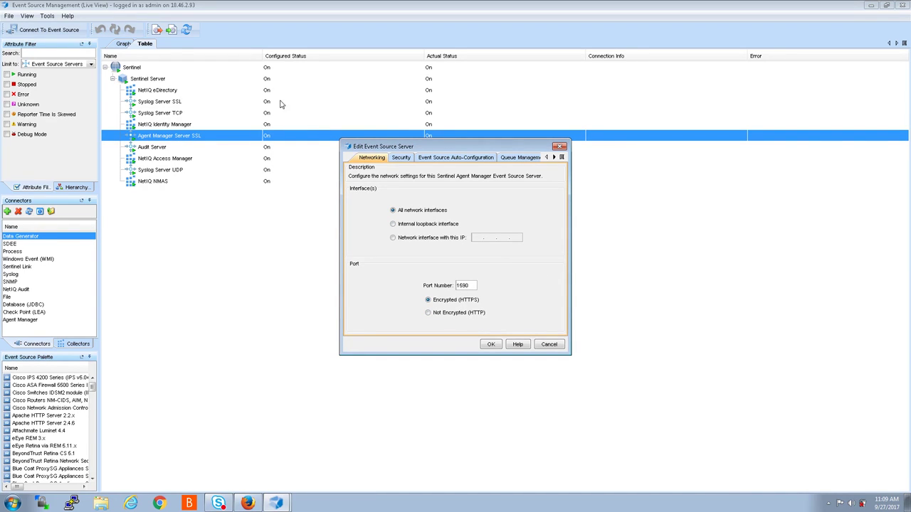
left_click(560, 147)
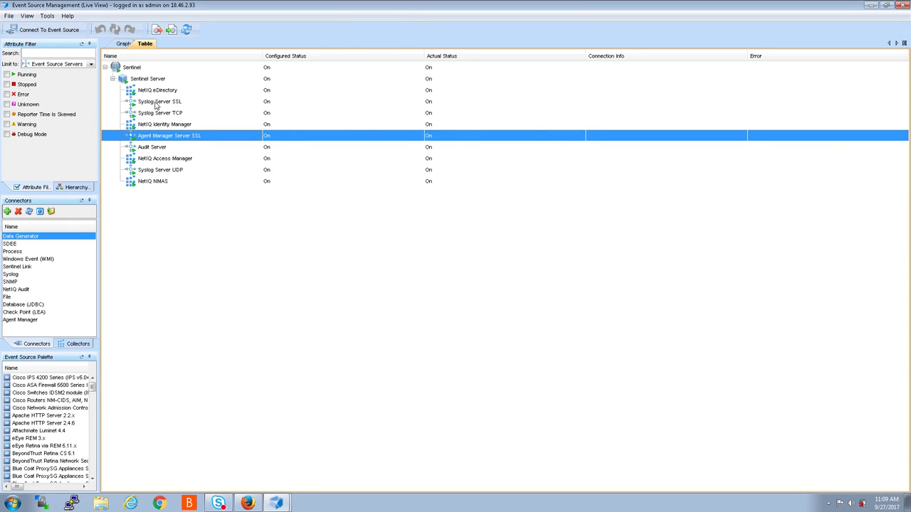
left_click(156, 104)
right_click(156, 104)
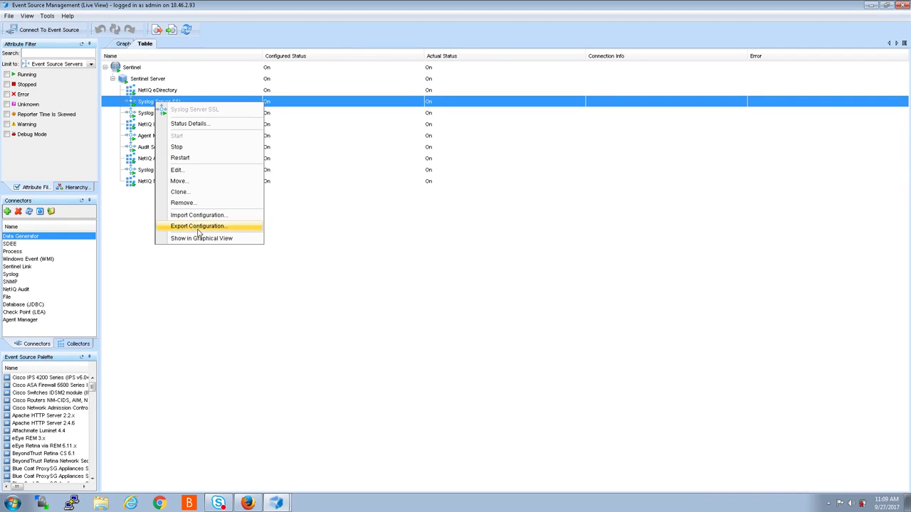
left_click(183, 172)
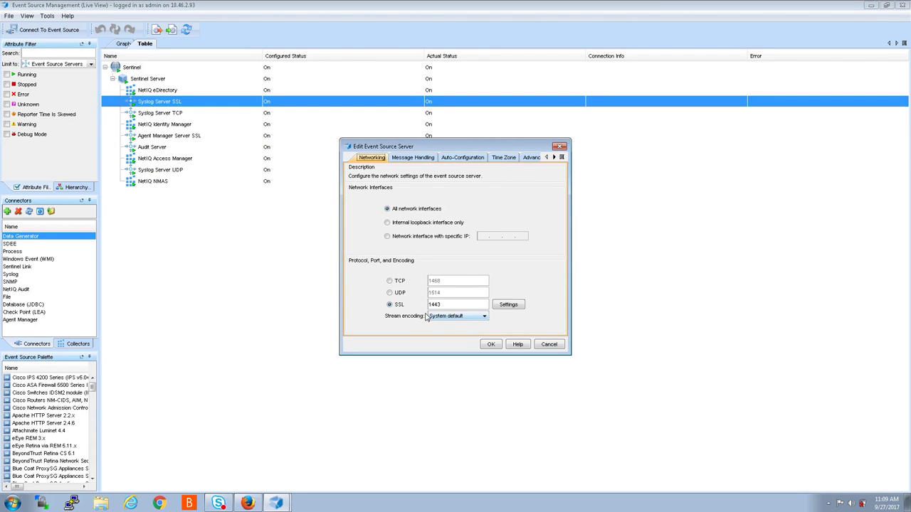
left_click(560, 147)
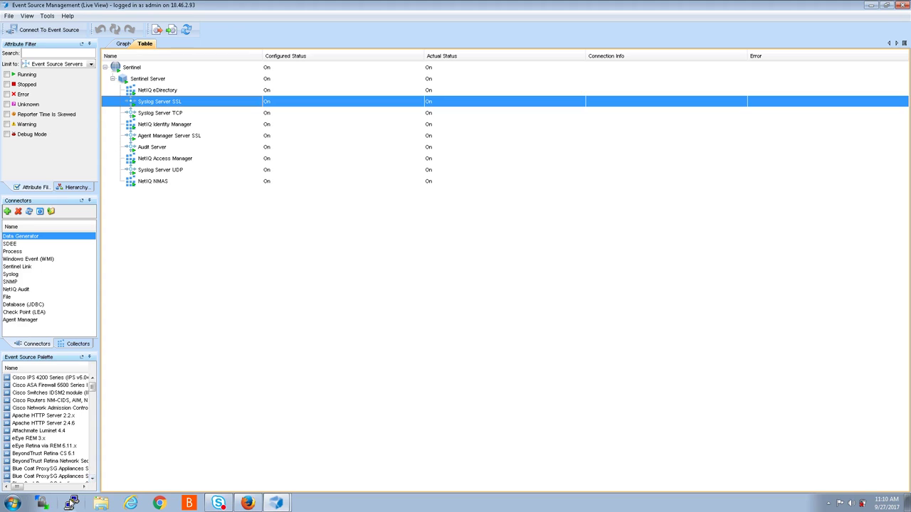
right_click(72, 503)
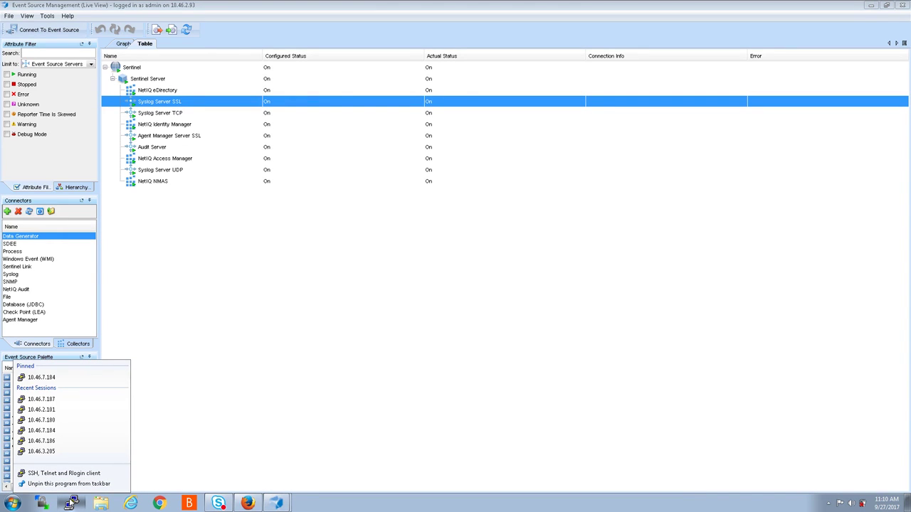
- Launch PuTTY and enter 10.46.2.93 as the host name, adapted from a saved session
left_click(72, 503)
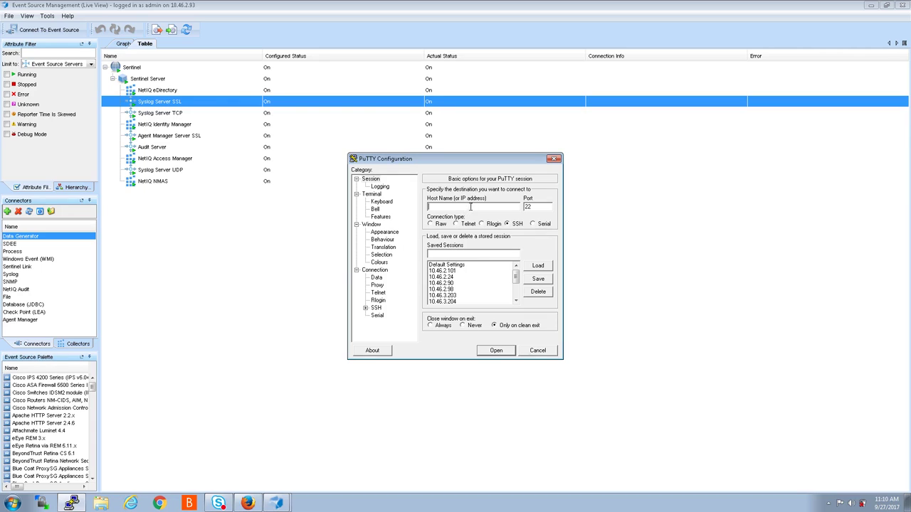
left_click(448, 289)
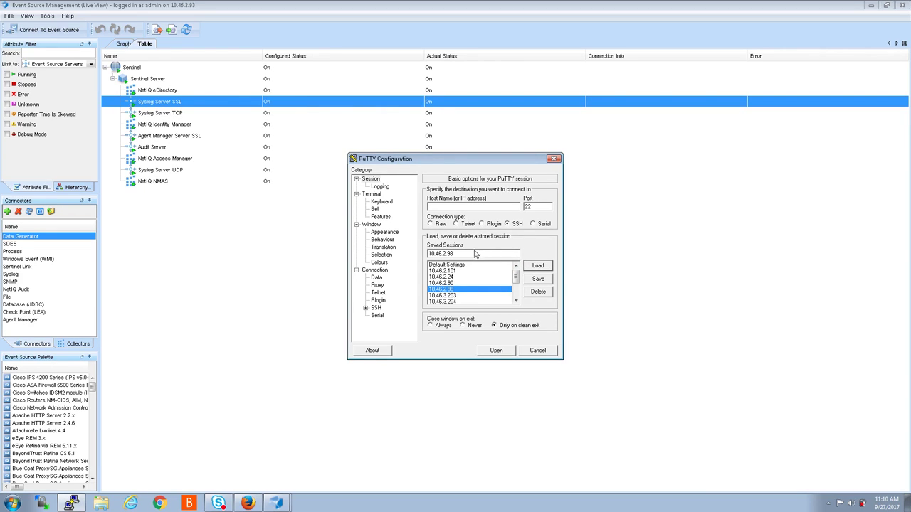
left_click_drag(461, 253, 425, 254)
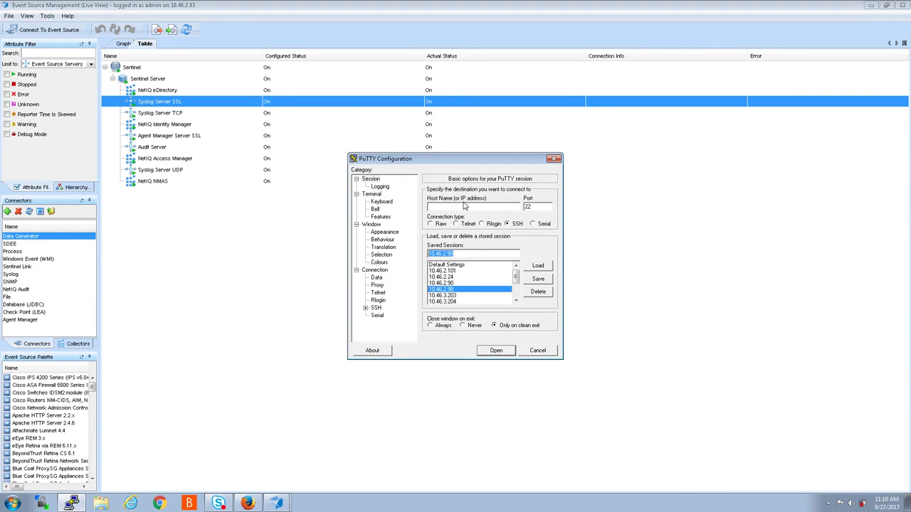
key("End")
key("BackSpace")
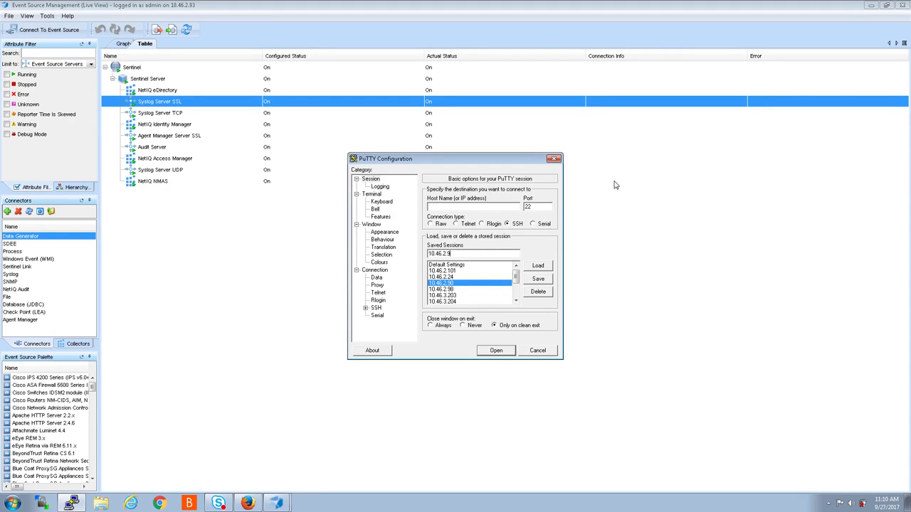
type("s")
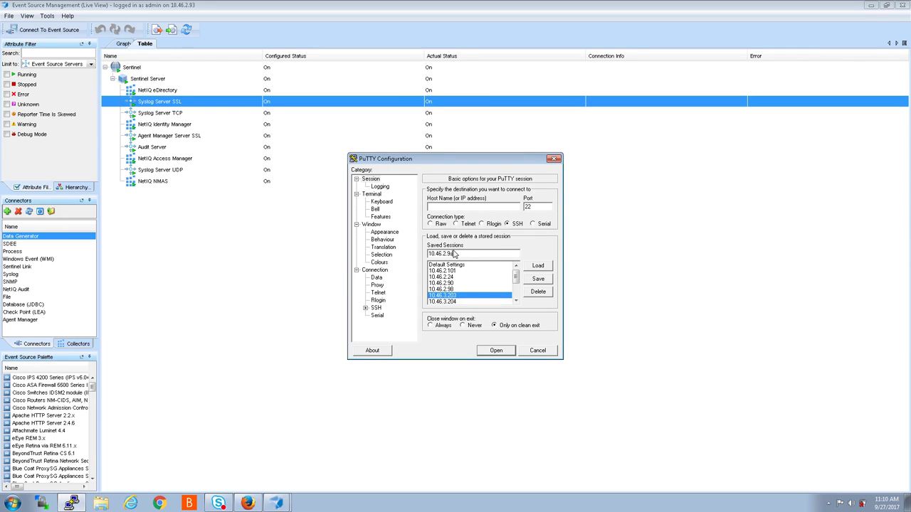
double_click(451, 254)
key("ctrl+c")
left_click(451, 206)
key("ctrl+v")
- Connect and log in as root, then move the PuTTY window to the lower right
key("Return")
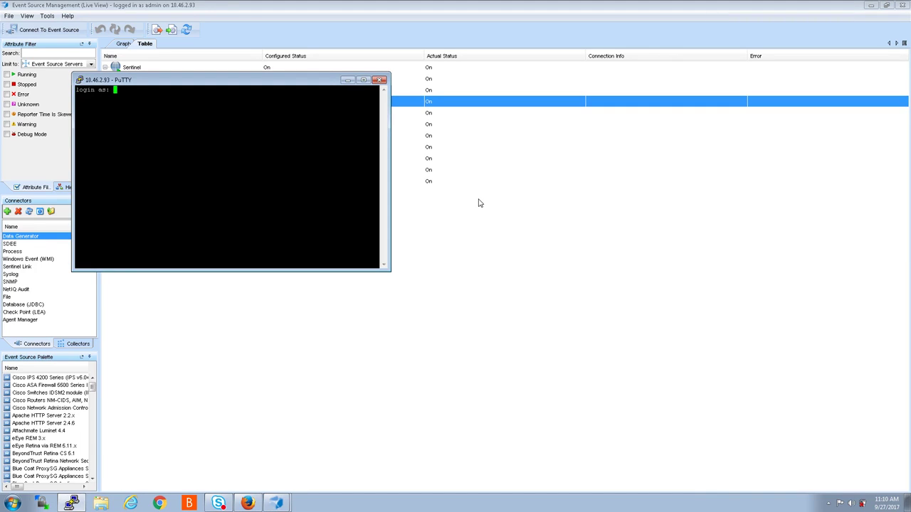
type("root")
key("Return")
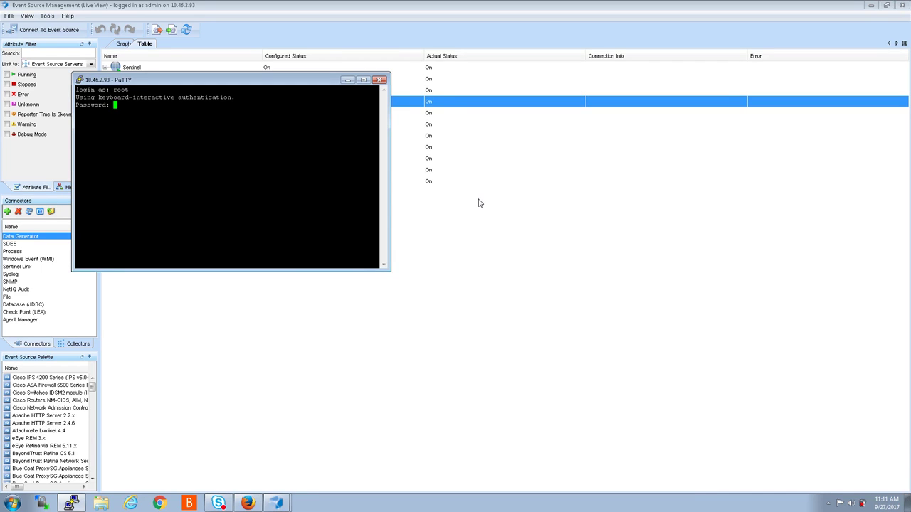
key("Return")
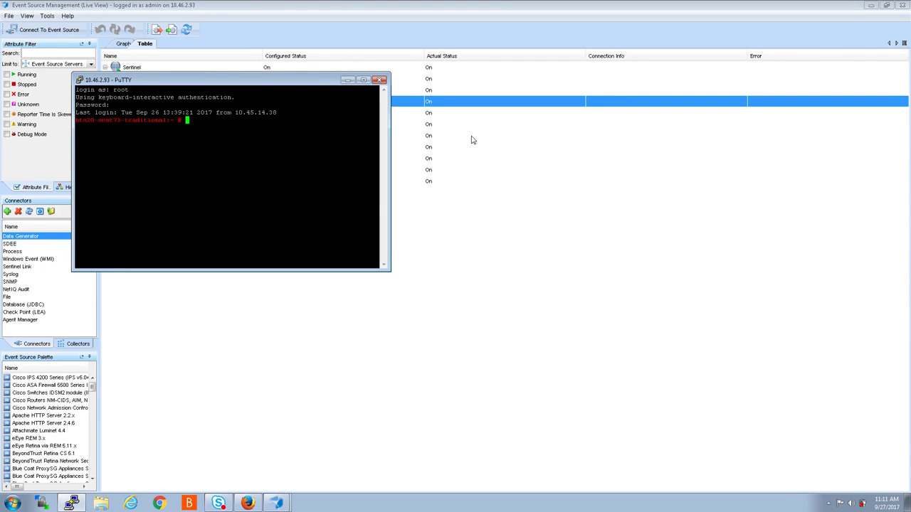
left_click_drag(302, 83, 746, 204)
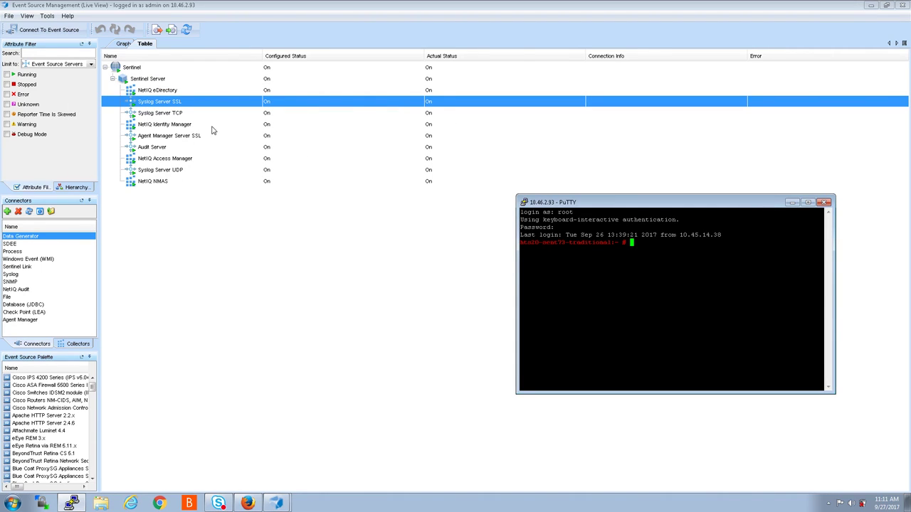
left_click(145, 116)
- Check that Syslog Server TCP uses port 1468, closing its settings unchanged
right_click(146, 119)
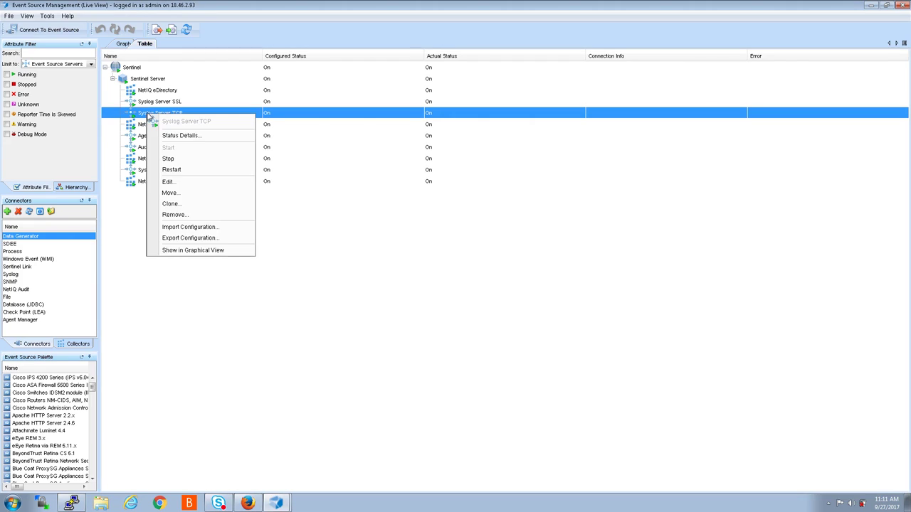
left_click(169, 183)
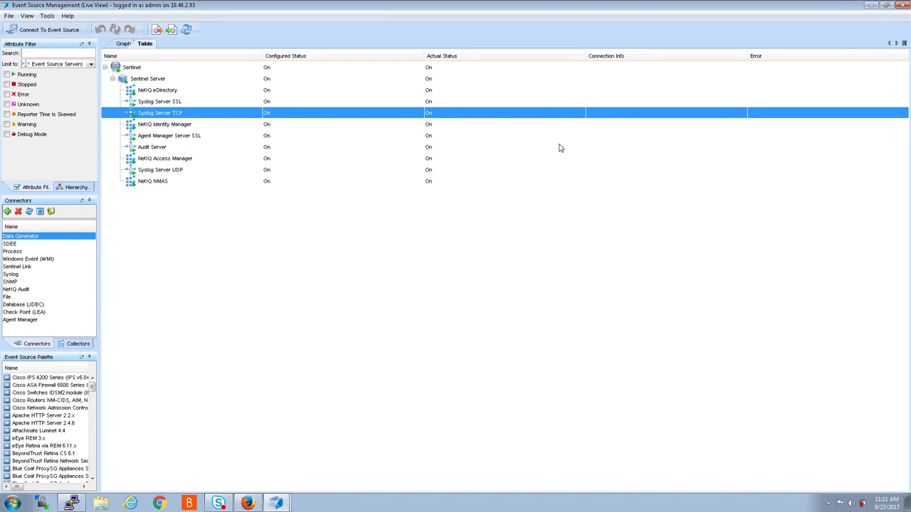
left_click(559, 146)
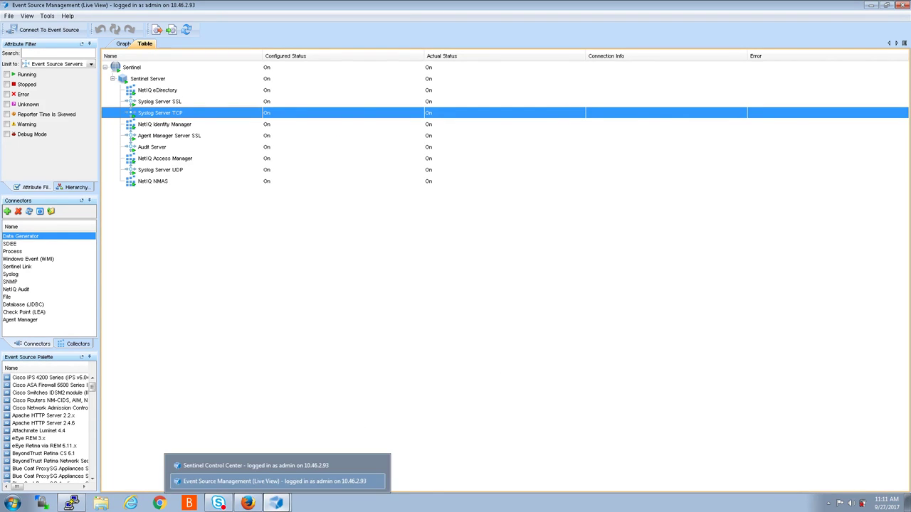
- Run 'netstat -an |grep 1468' in PuTTY to confirm the port is listening
left_click(73, 502)
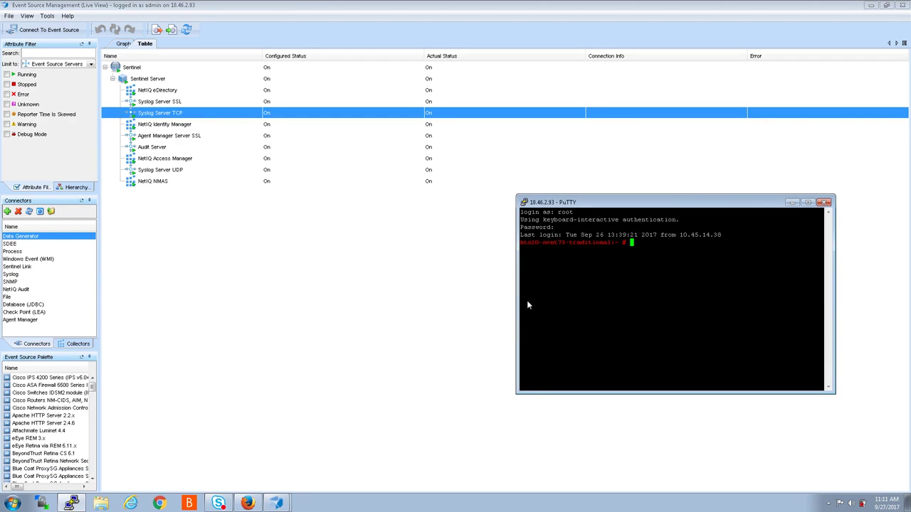
type("netstat -an |grep 1468")
key("Return")
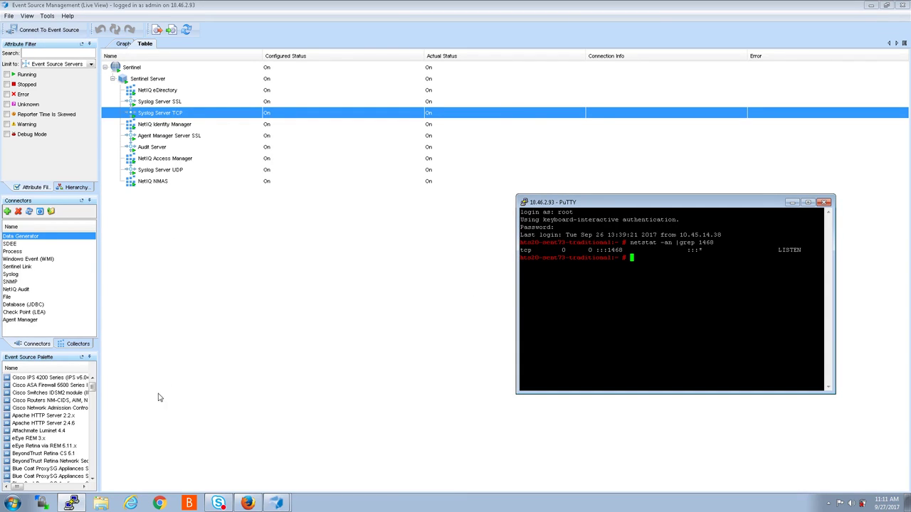
- Limit the Event Source Management view to Collector Managers, then to Event Sources
left_click(190, 241)
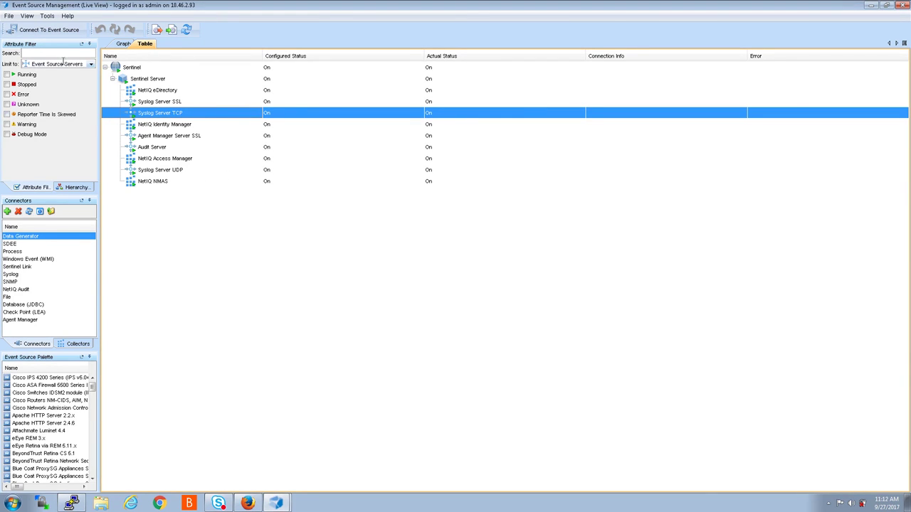
left_click(91, 66)
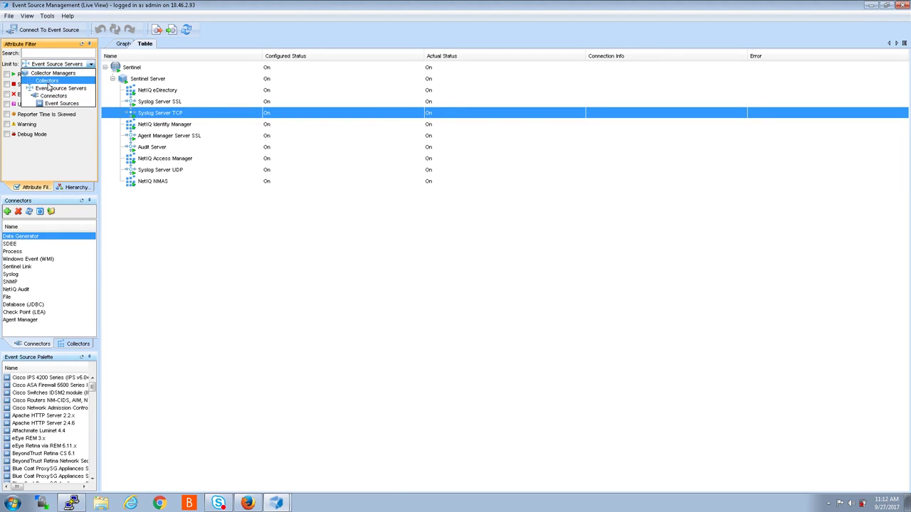
left_click(47, 73)
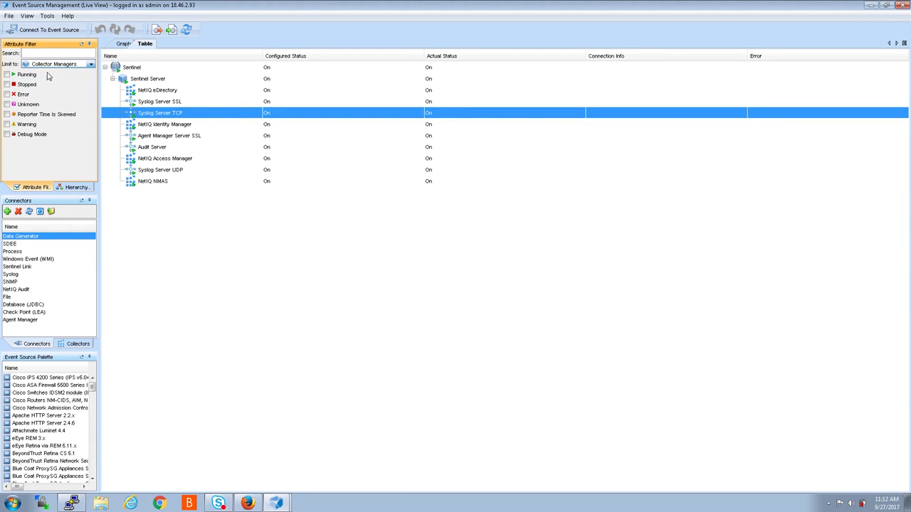
left_click(92, 65)
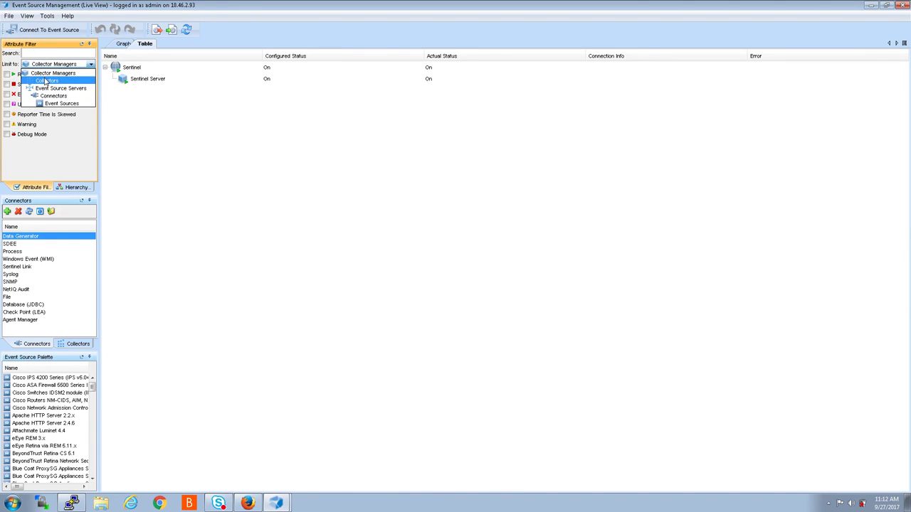
left_click(54, 104)
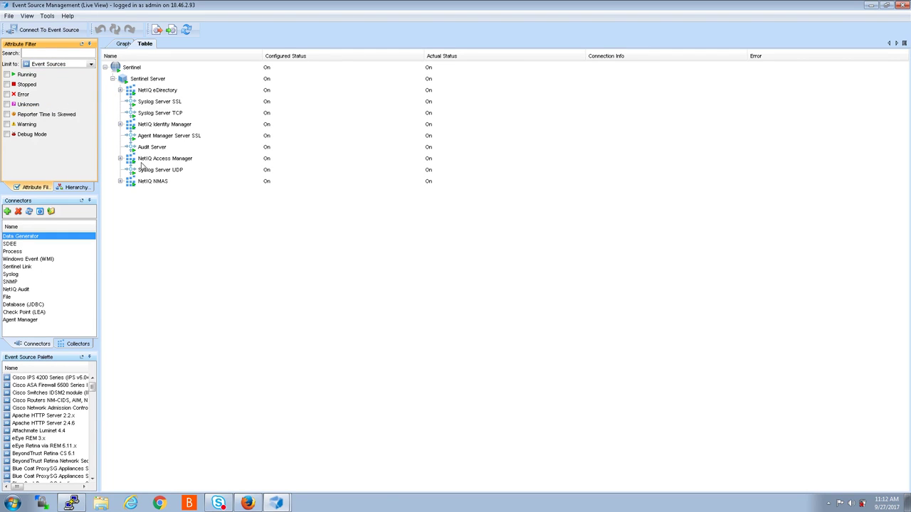
- Expand NetIQ NMAS, Access Manager, Identity Manager and eDirectory to show their connectors
left_click(121, 182)
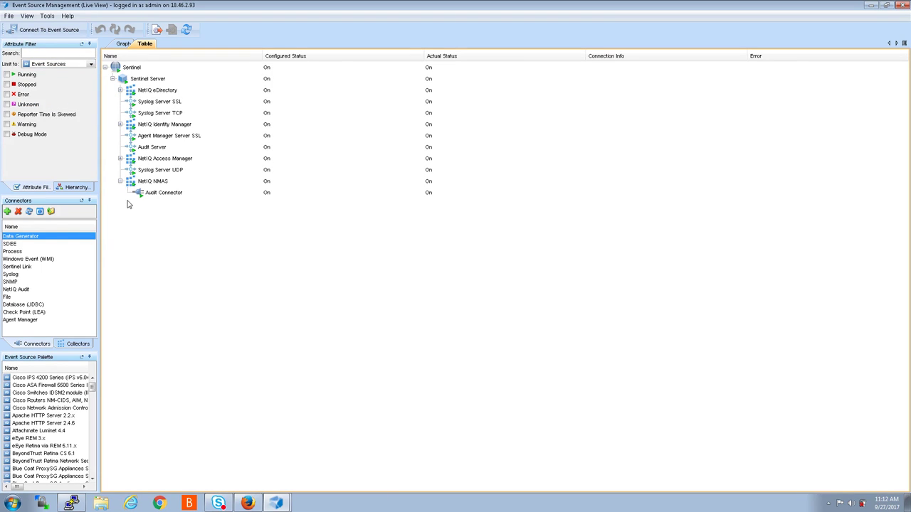
left_click(120, 159)
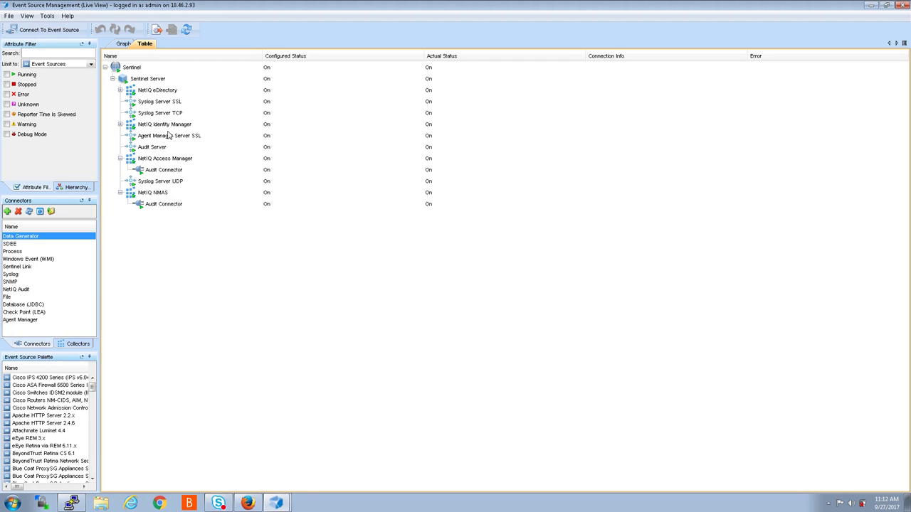
left_click(121, 125)
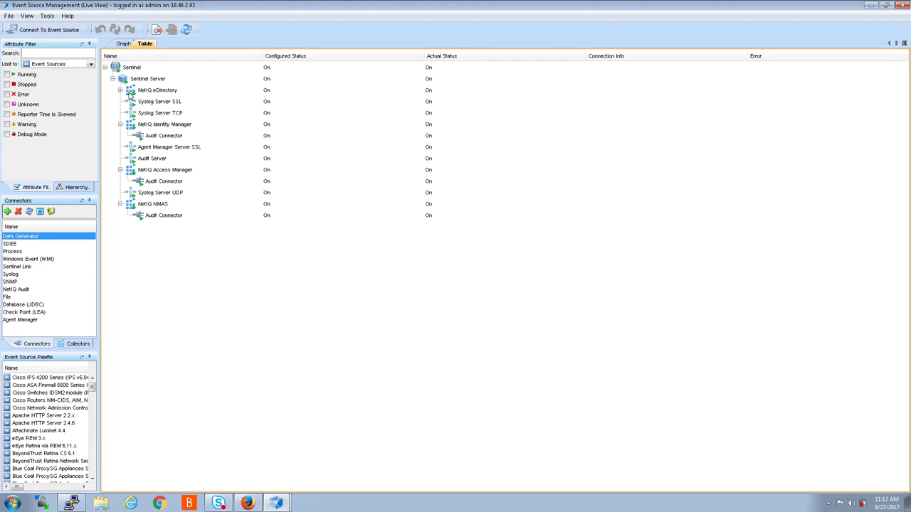
left_click(120, 90)
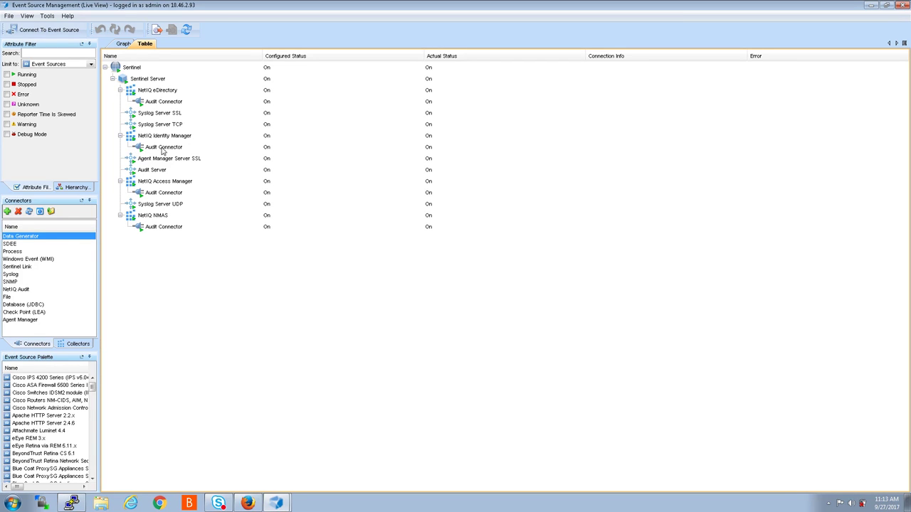
right_click(152, 150)
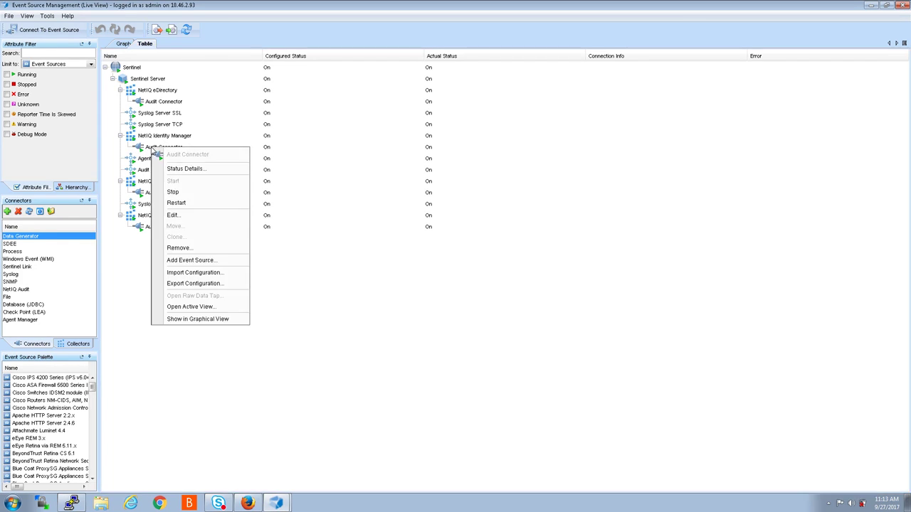
left_click(181, 218)
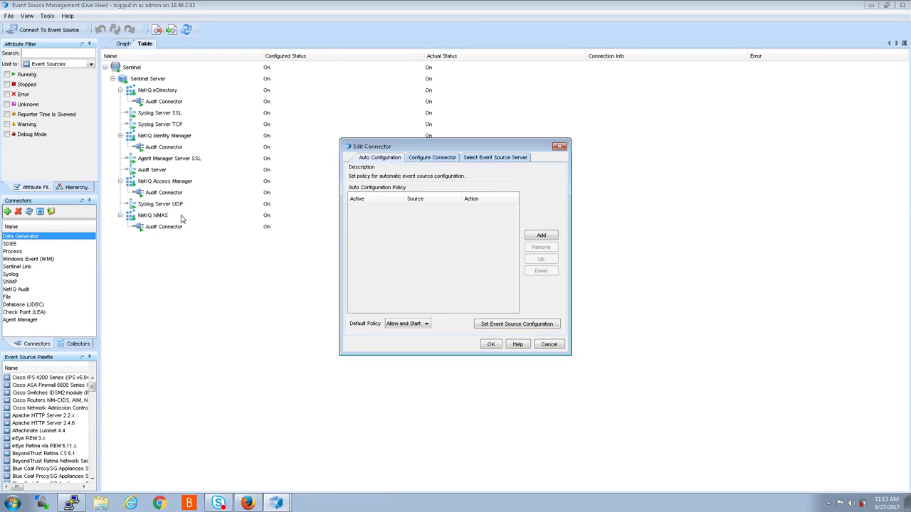
left_click(487, 158)
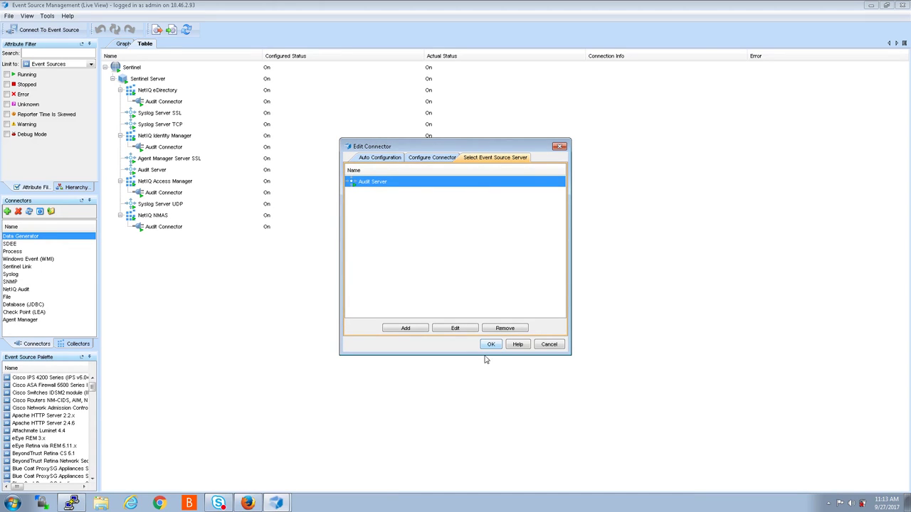
left_click(456, 331)
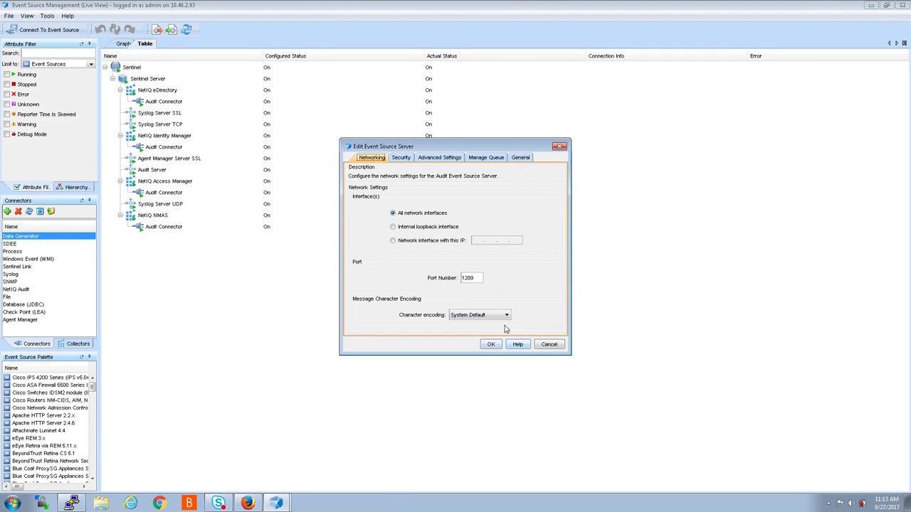
left_click(548, 346)
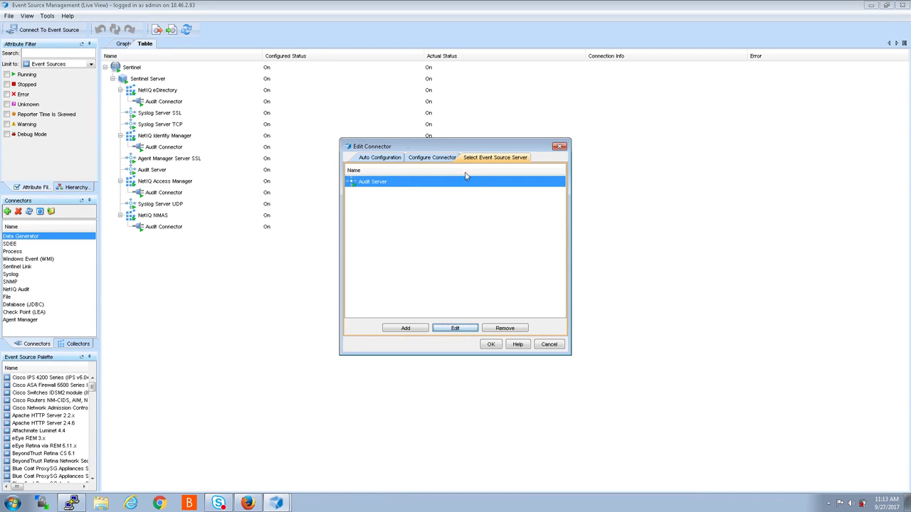
left_click(463, 328)
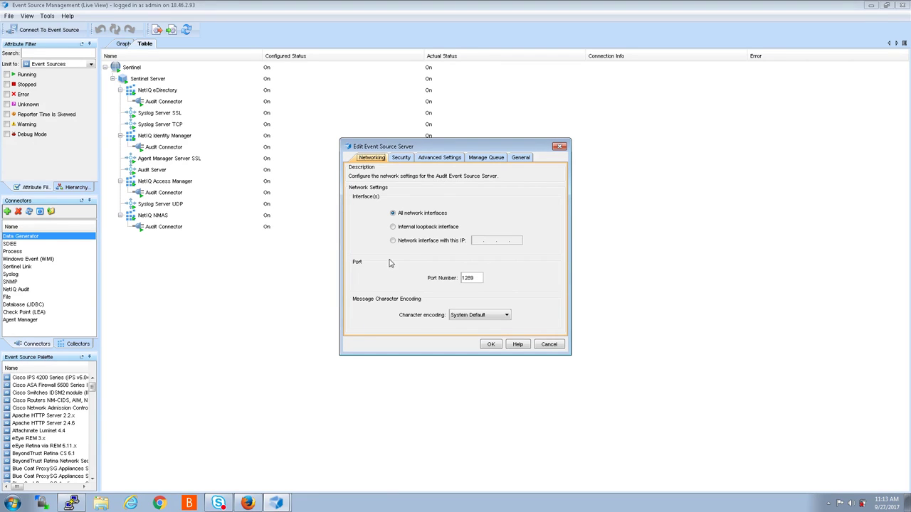
left_click(561, 147)
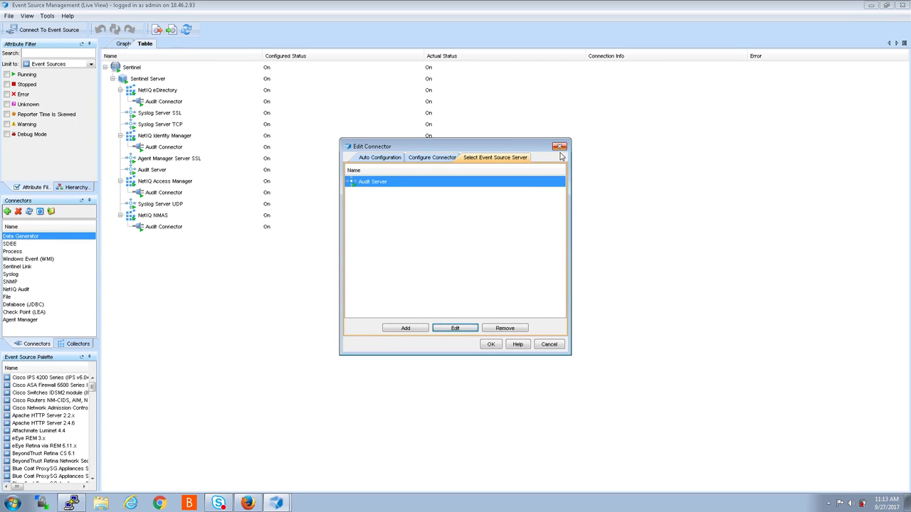
left_click(559, 146)
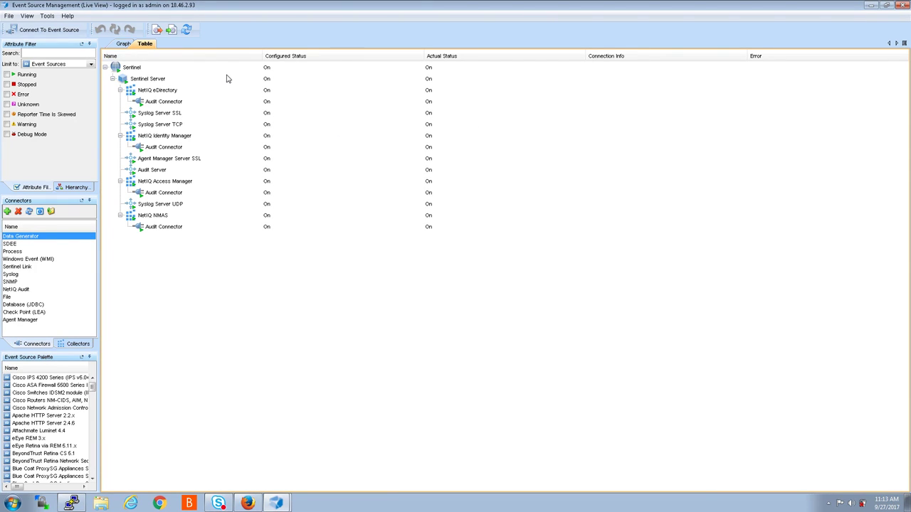
left_click(123, 44)
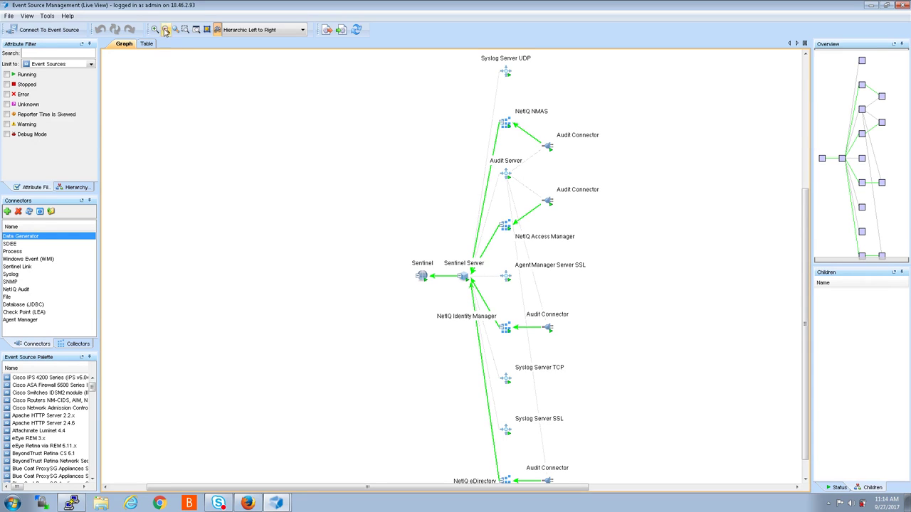
left_click(148, 44)
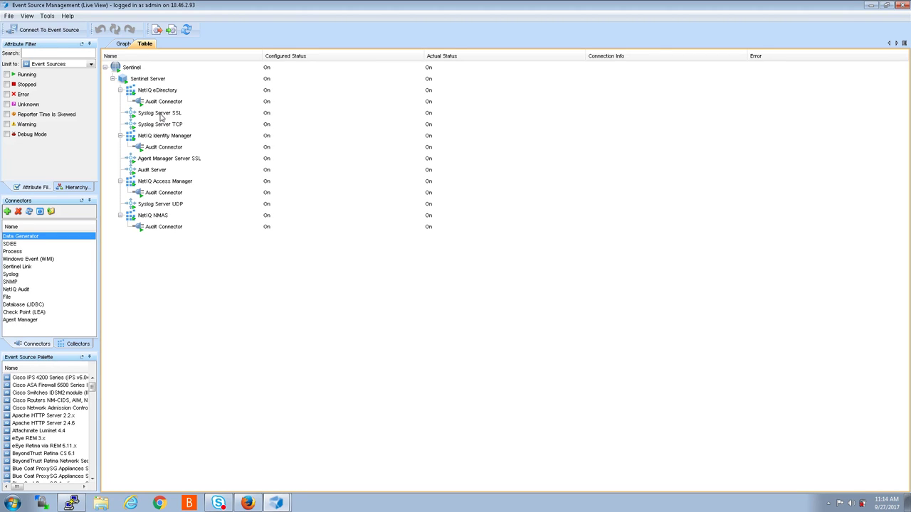
left_click(122, 80)
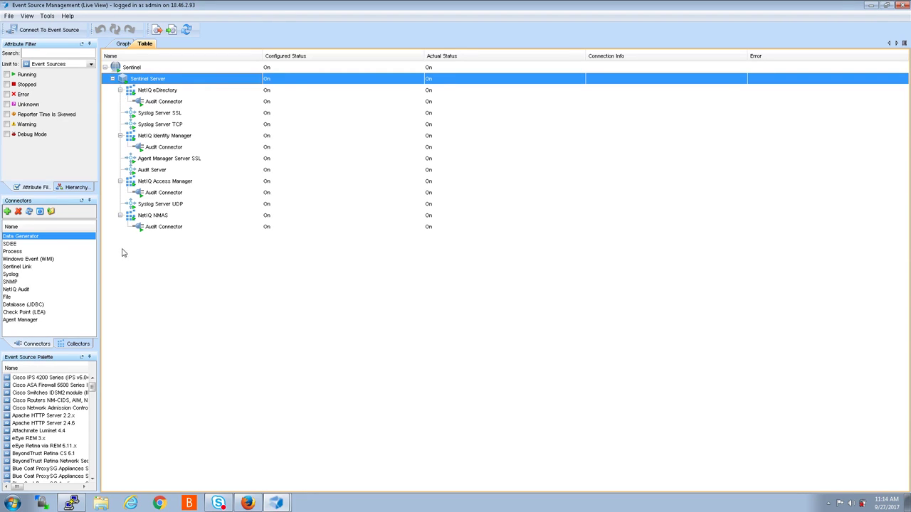
- Start adding an event source server to Sentinel Server using the Syslog connector plug-in
right_click(126, 80)
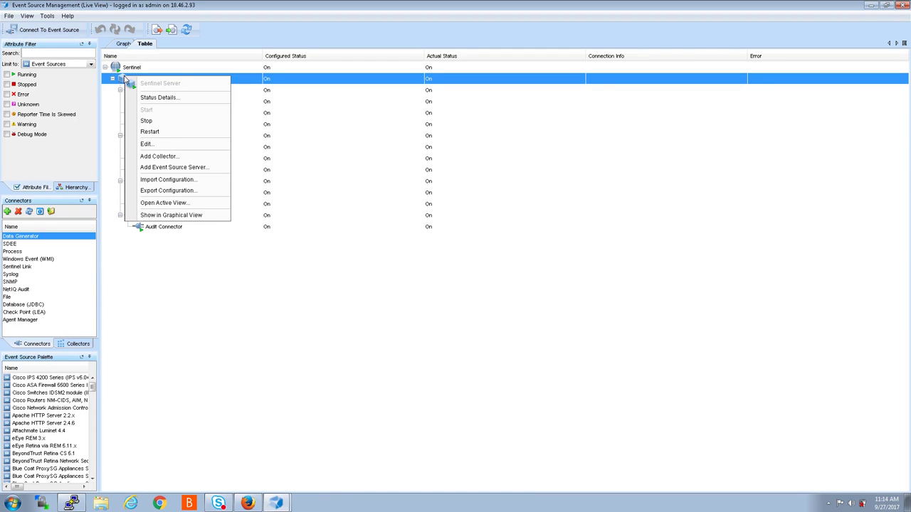
left_click(167, 168)
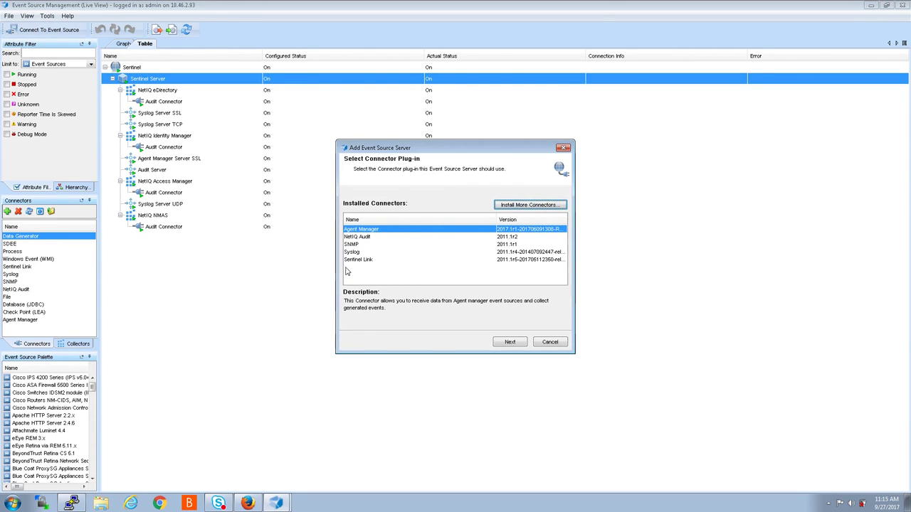
left_click(351, 253)
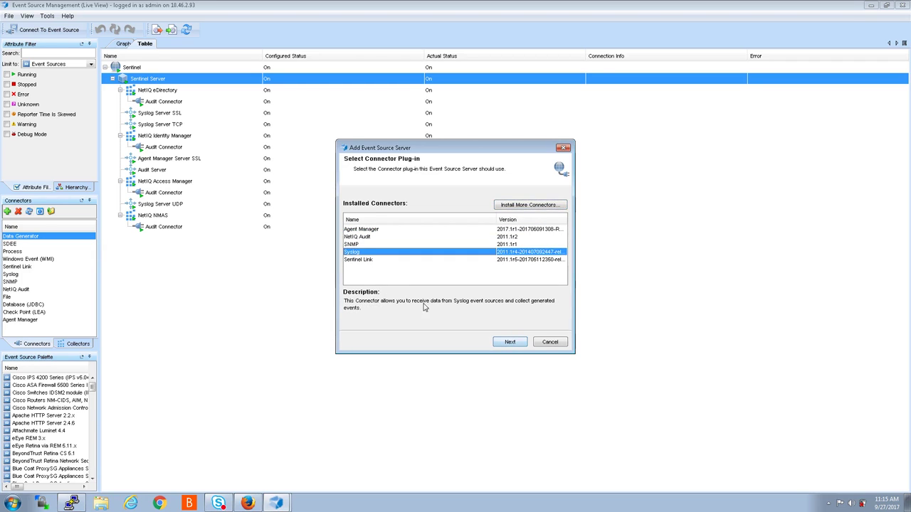
left_click(509, 342)
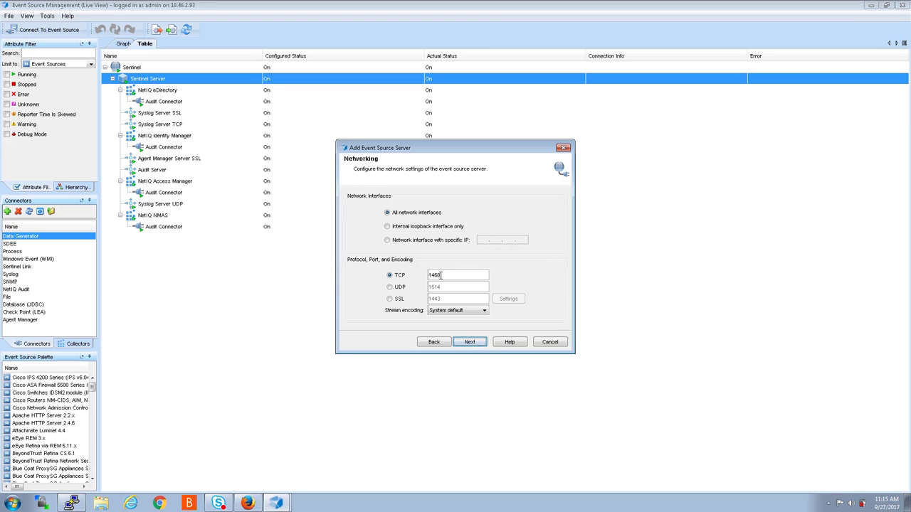
- Change the TCP port, finish the wizard, and select the new Syslog Server
left_click(449, 310)
double_click(441, 275)
type("1")
left_click(470, 343)
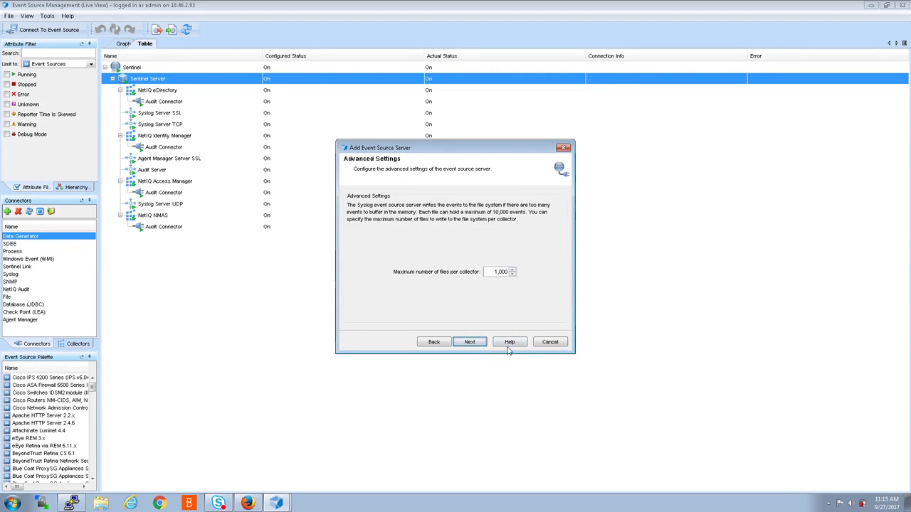
left_click(469, 343)
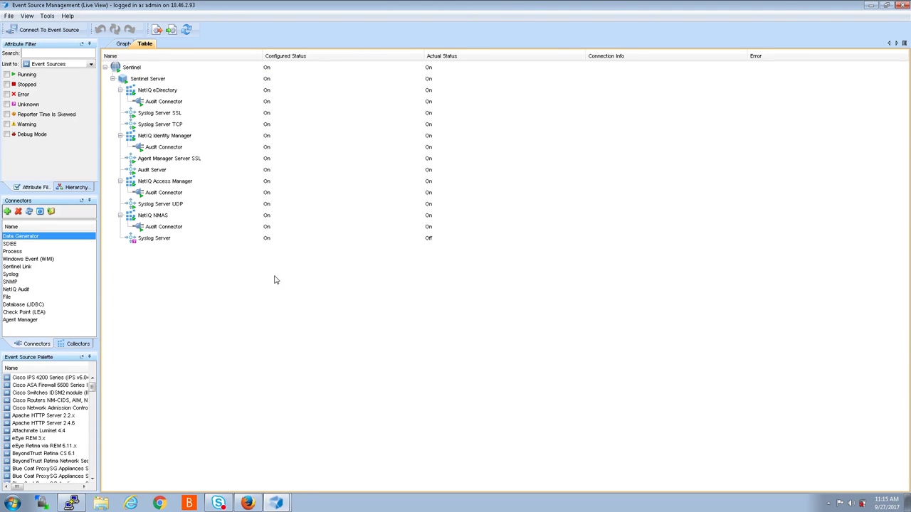
left_click(149, 239)
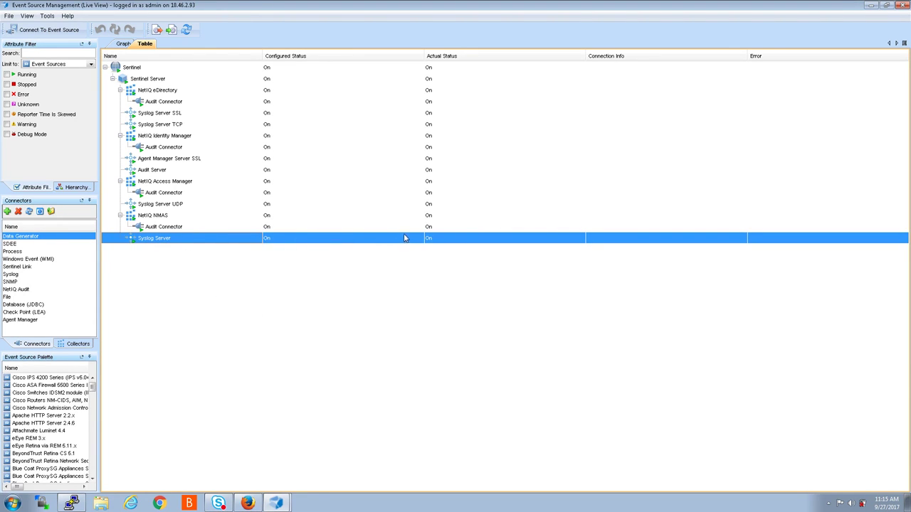
right_click(158, 241)
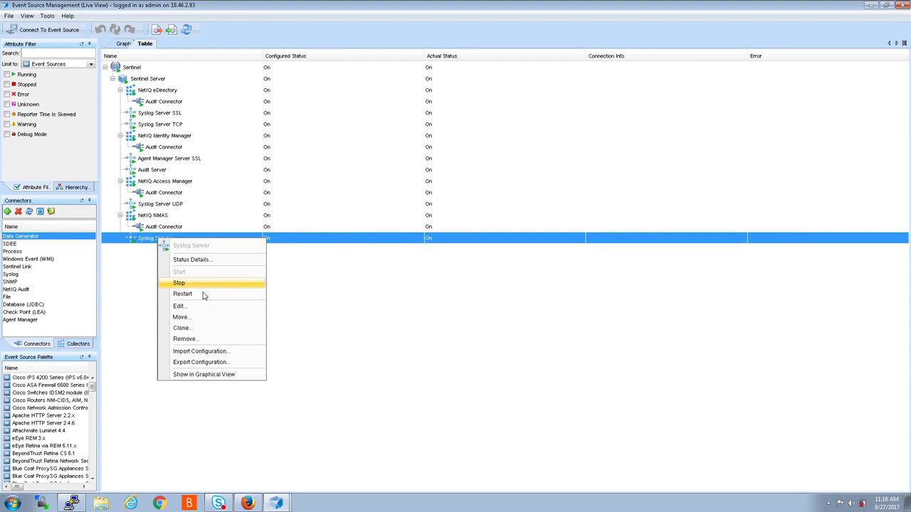
left_click(179, 306)
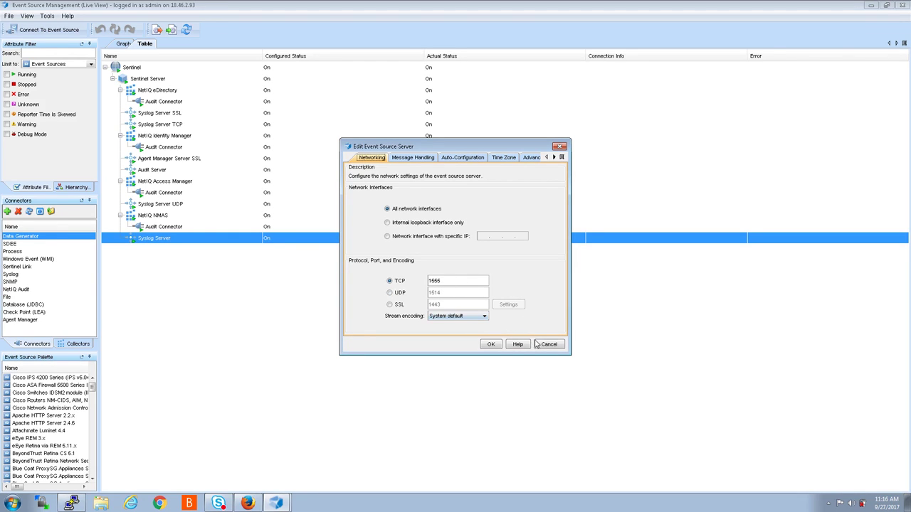
left_click(559, 146)
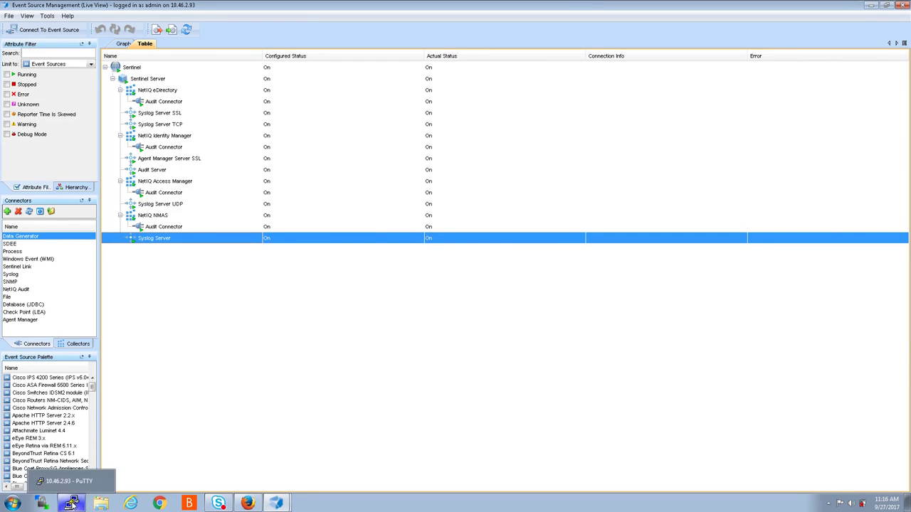
left_click(72, 504)
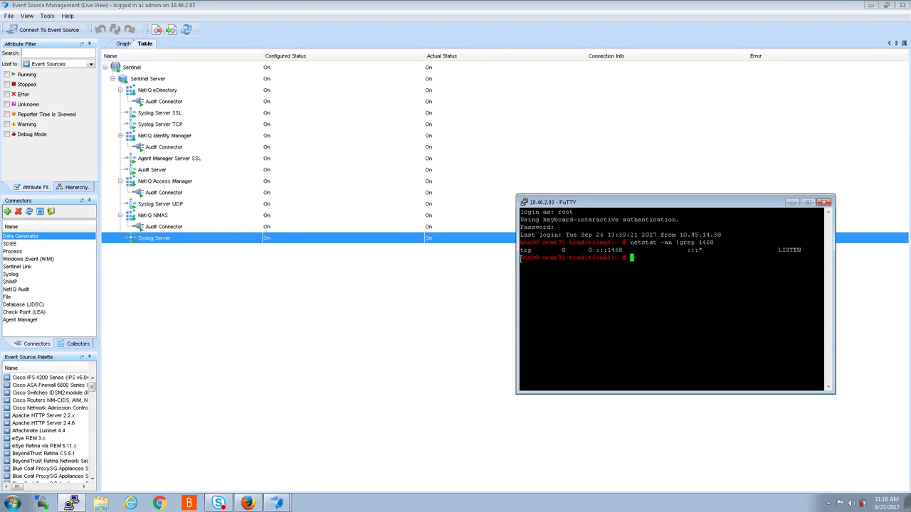
- Rerun the netstat check filtered for 1555 to confirm it's listening, then end the PuTTY session
key("Up")
type("1555")
key("Return")
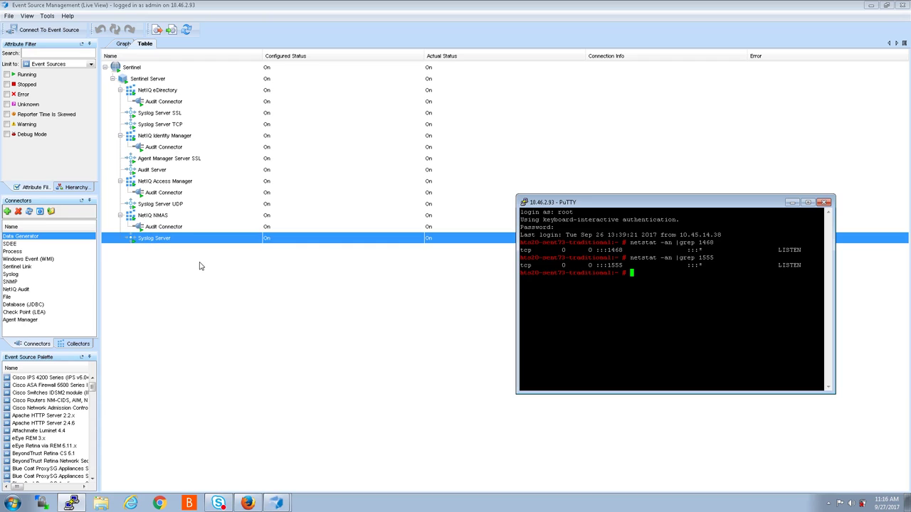
left_click(823, 203)
left_click(464, 283)
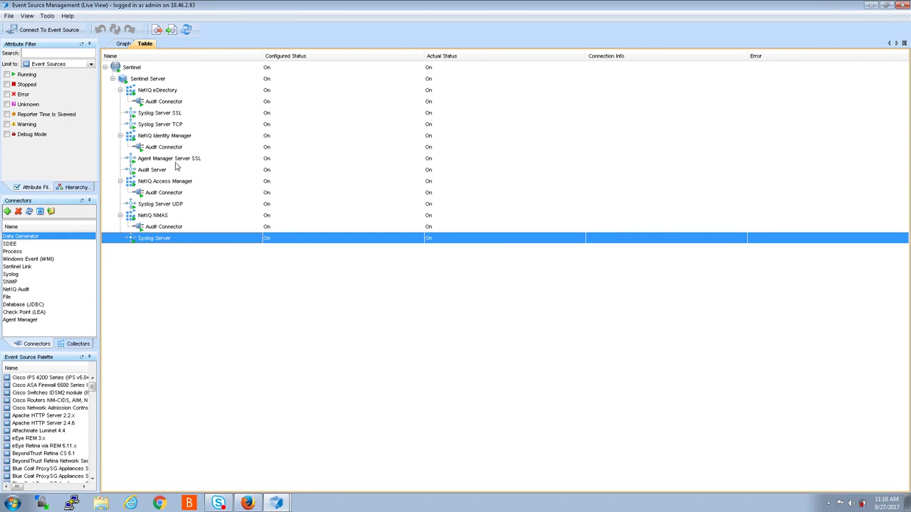
left_click(147, 136)
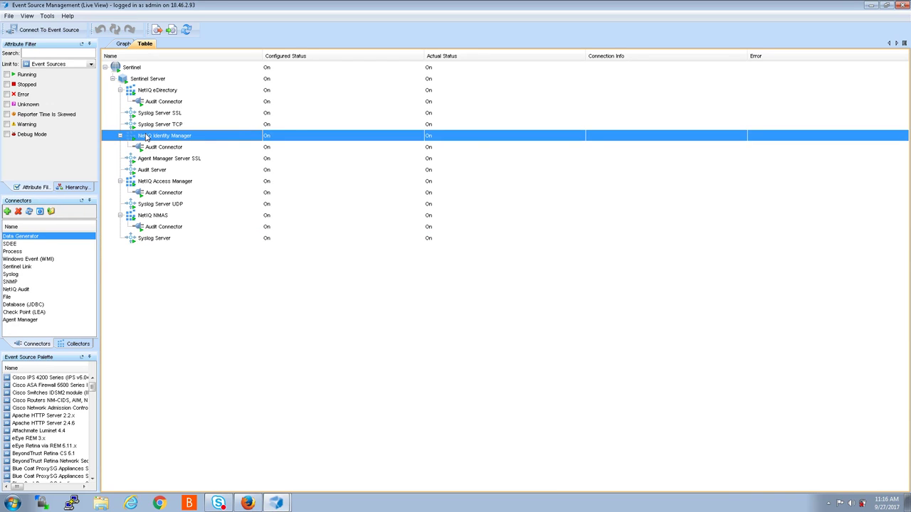
right_click(147, 136)
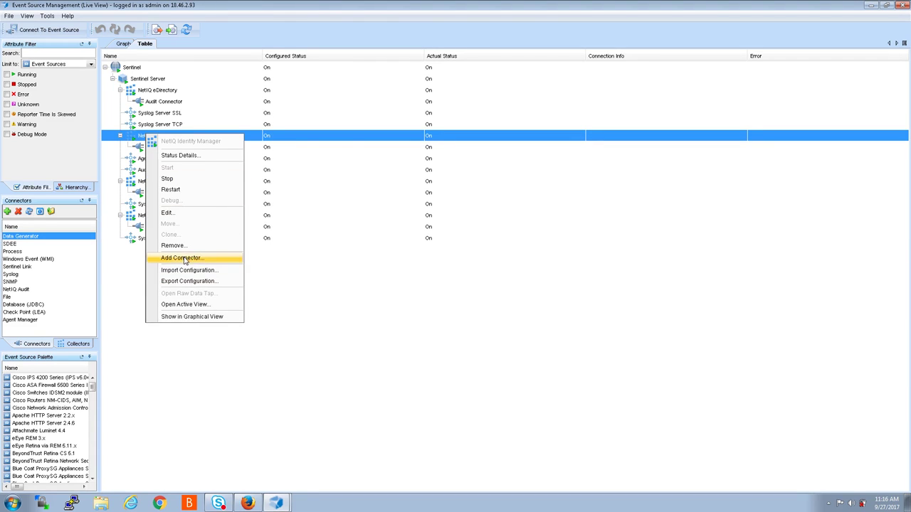
left_click(182, 259)
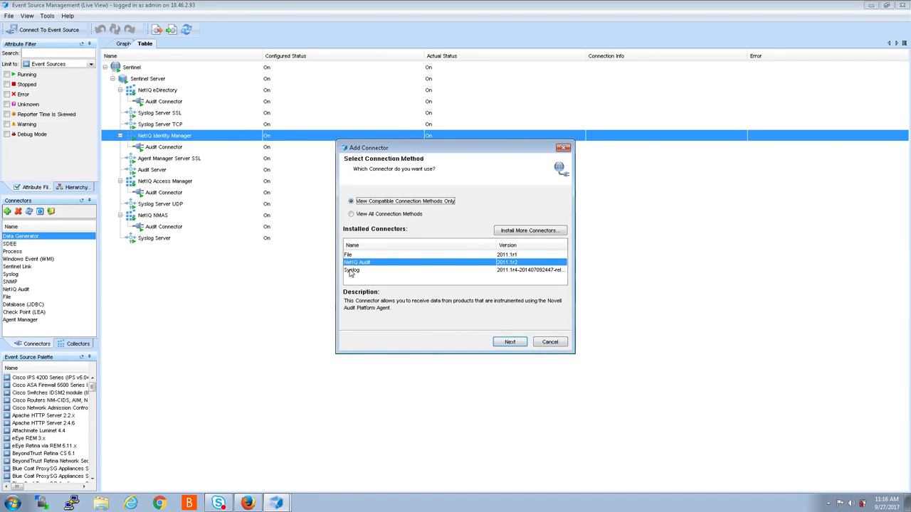
left_click(350, 271)
left_click(517, 344)
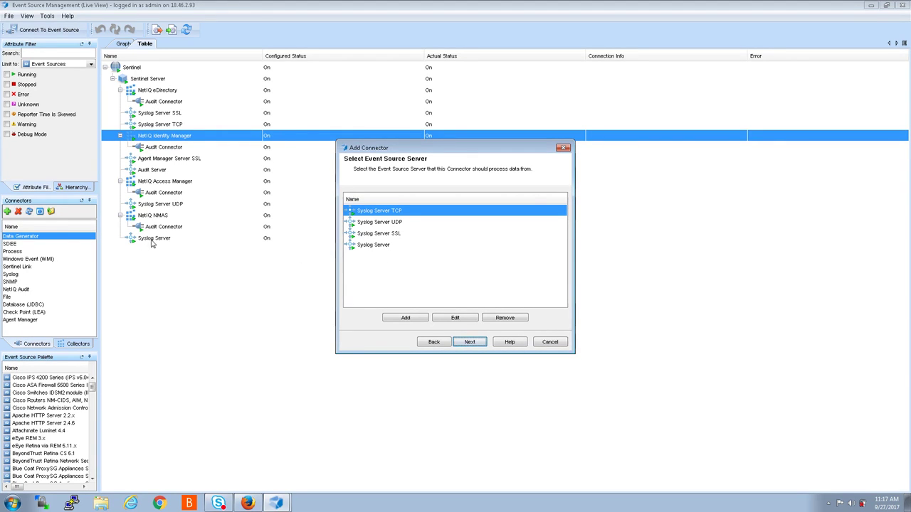
left_click(373, 246)
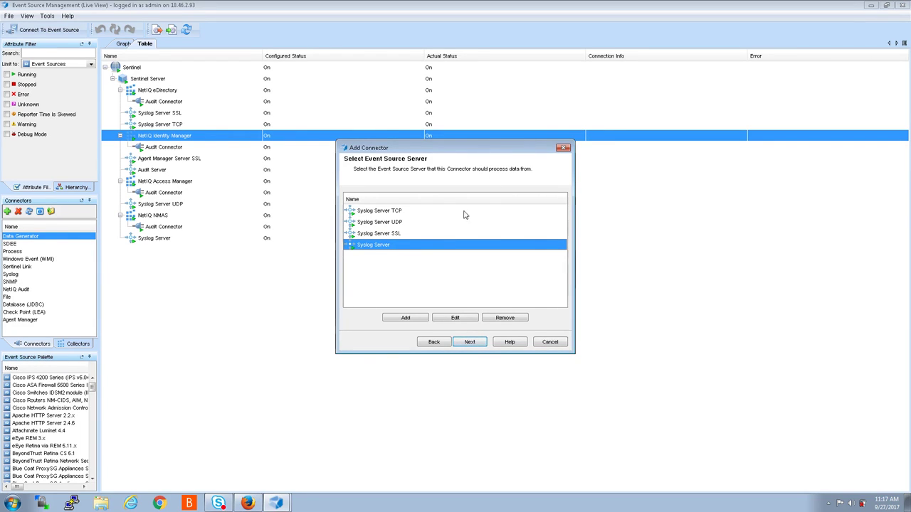
left_click(563, 149)
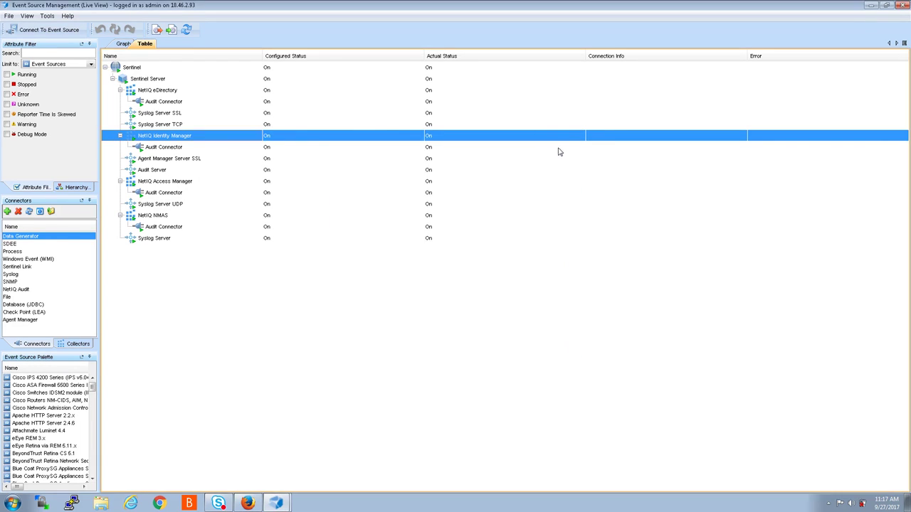
- Change the Syslog Server's General name to 'Syslog Server 1555' and refresh the tree
left_click(144, 239)
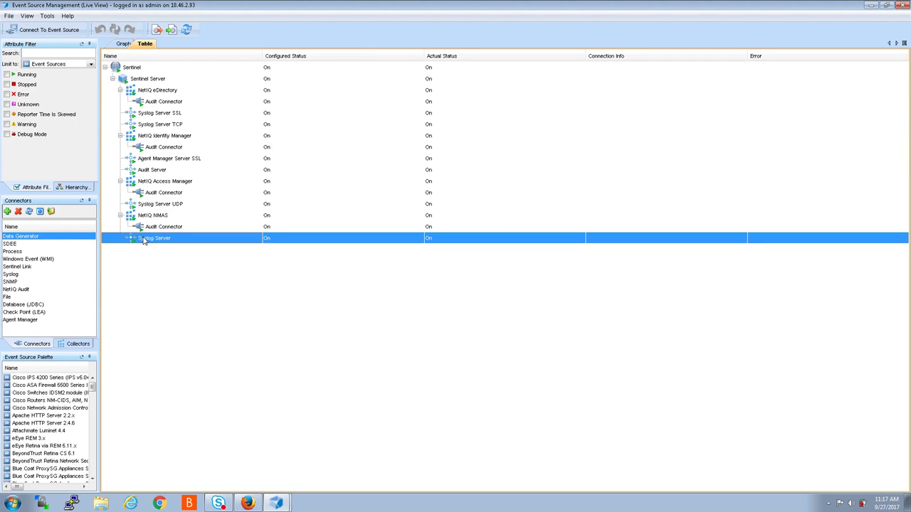
right_click(145, 240)
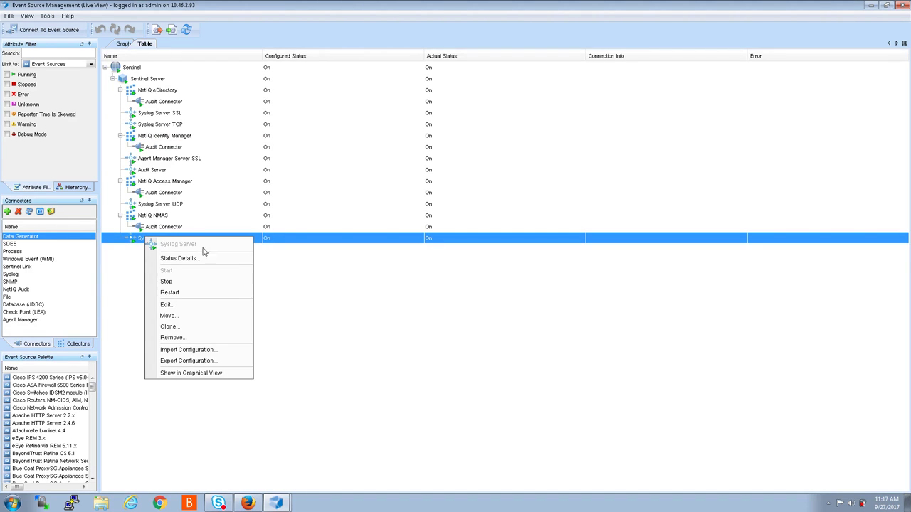
left_click(178, 305)
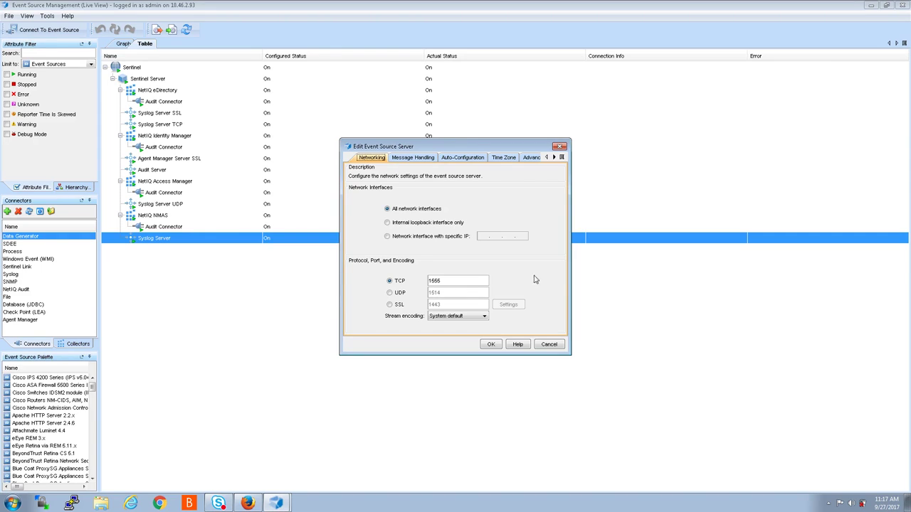
left_click(554, 158)
left_click(554, 158)
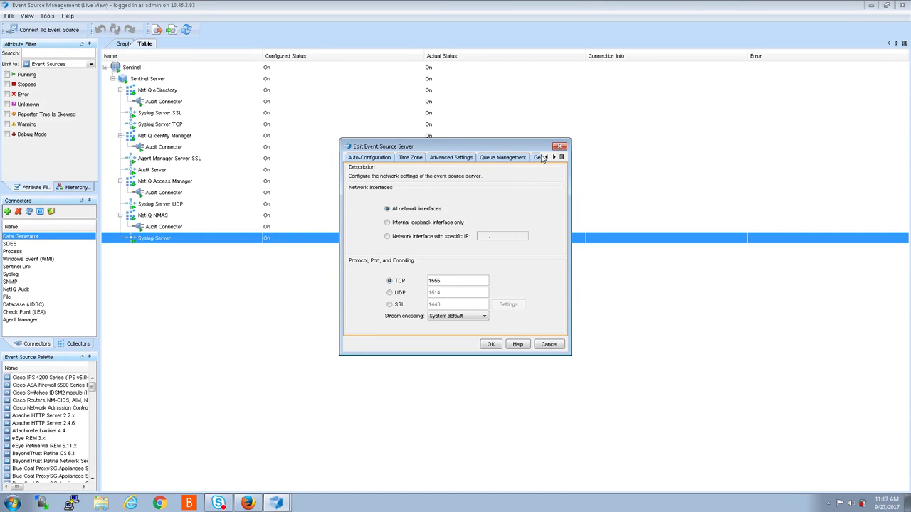
left_click(554, 158)
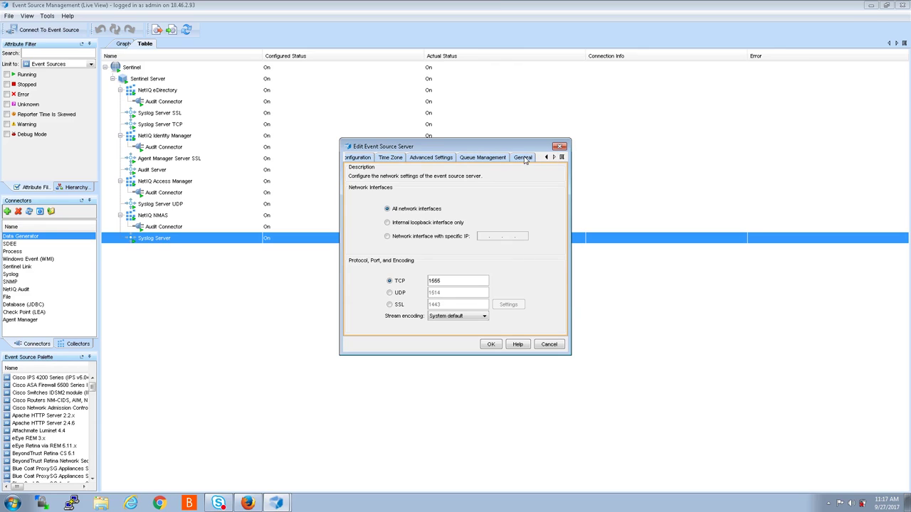
left_click(524, 159)
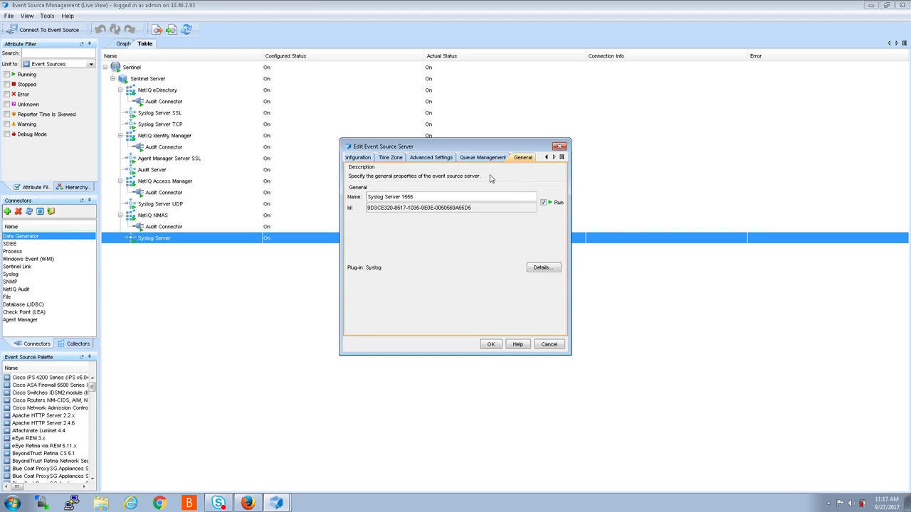
left_click(491, 345)
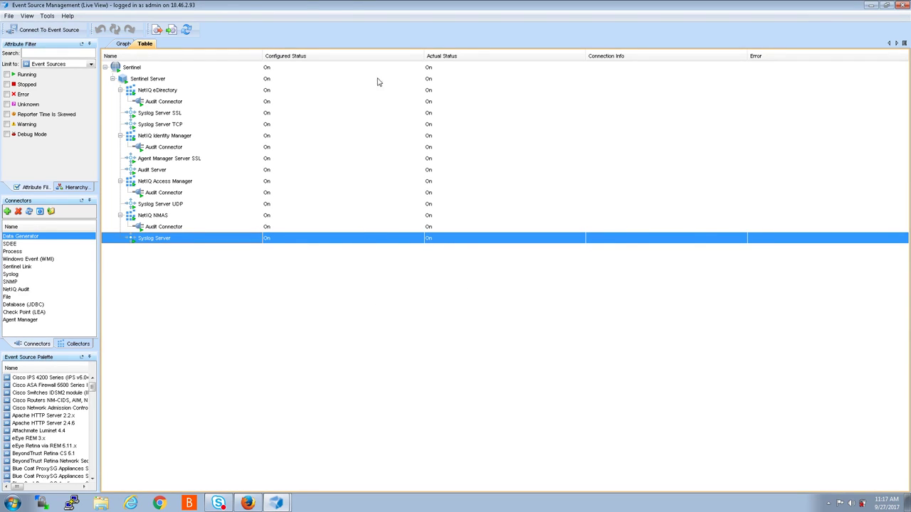
left_click(186, 30)
- Add a Syslog-type connector under NetIQ Identity Manager using Syslog Server 1555, with Run enabled
right_click(132, 138)
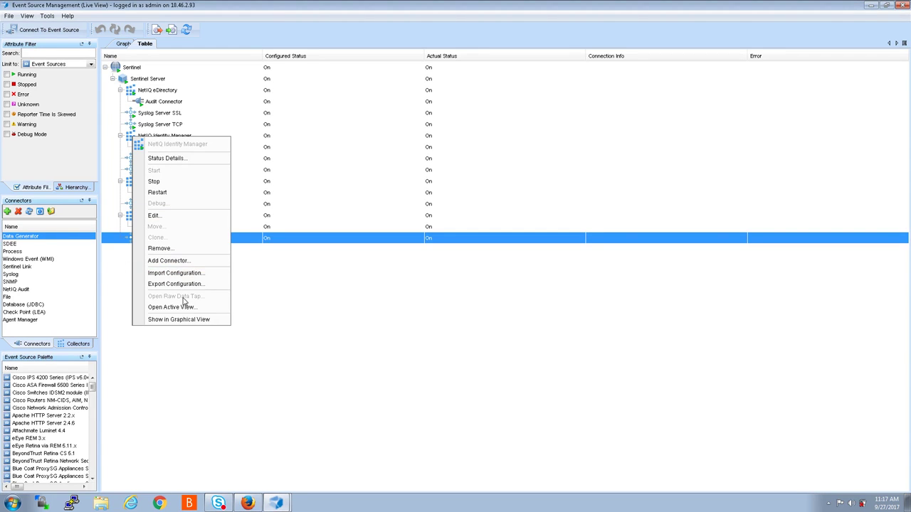
left_click(170, 261)
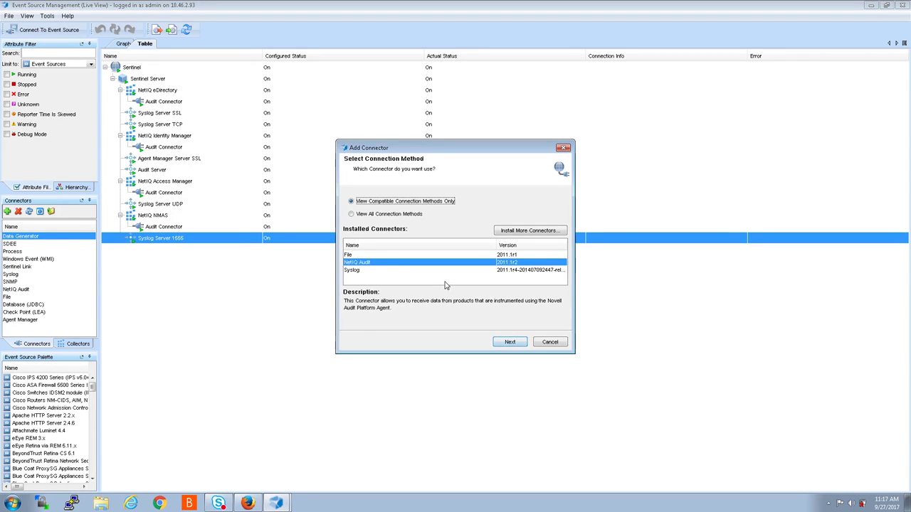
left_click(358, 271)
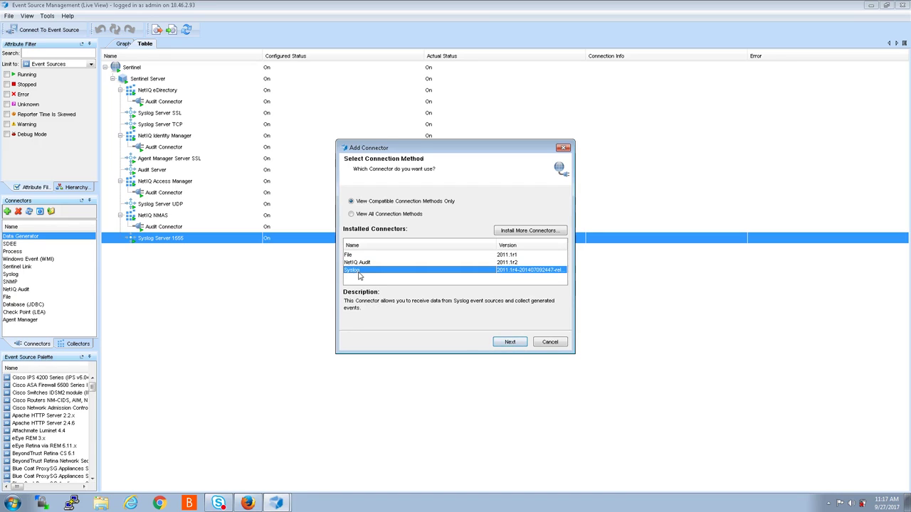
left_click(510, 342)
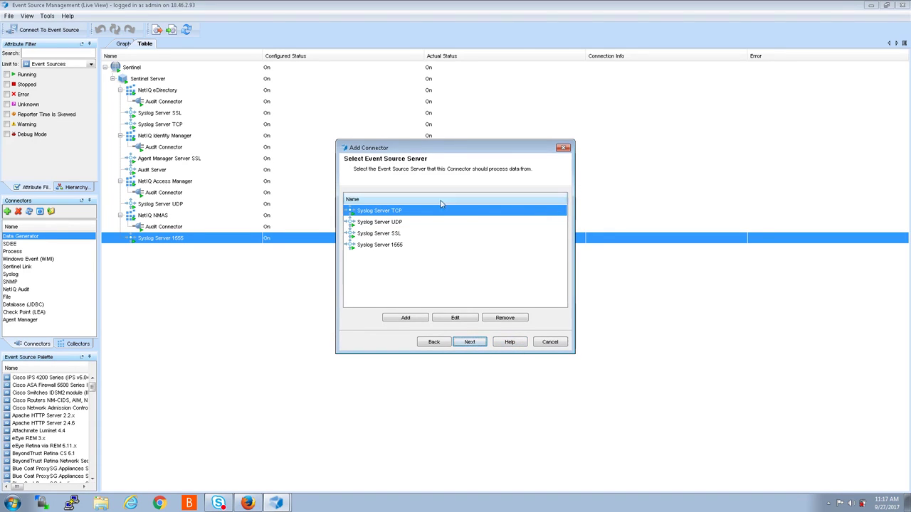
left_click(365, 246)
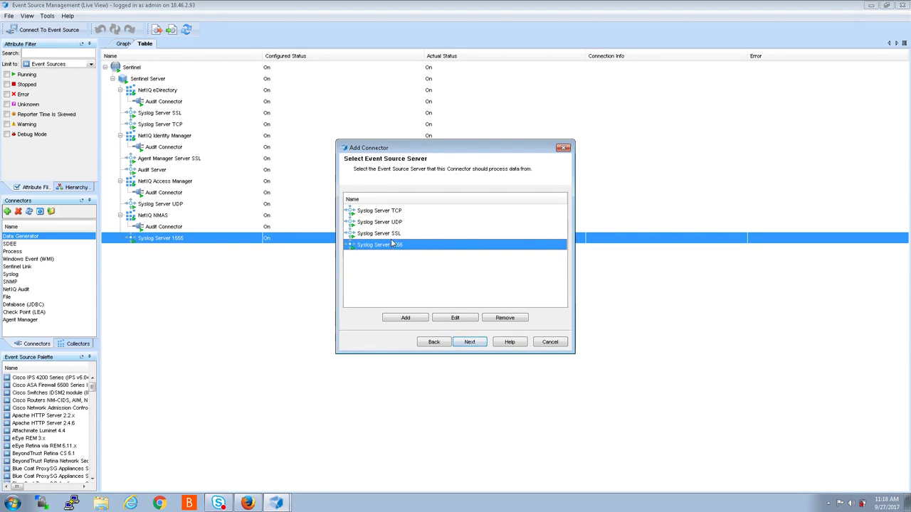
left_click(468, 343)
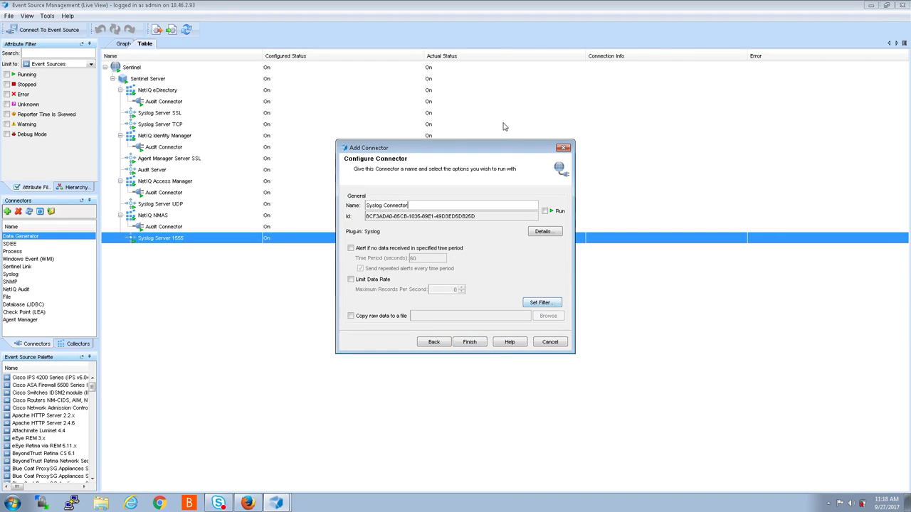
left_click(545, 211)
left_click(473, 344)
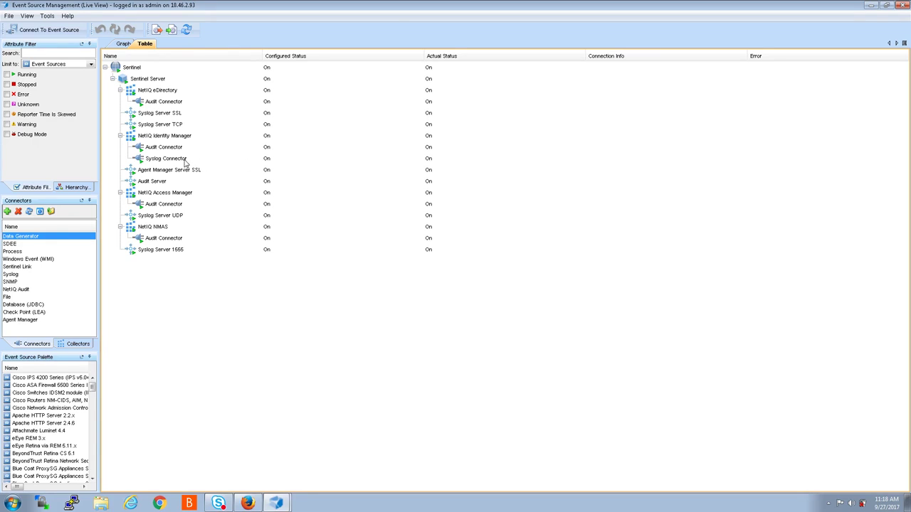
left_click(153, 161)
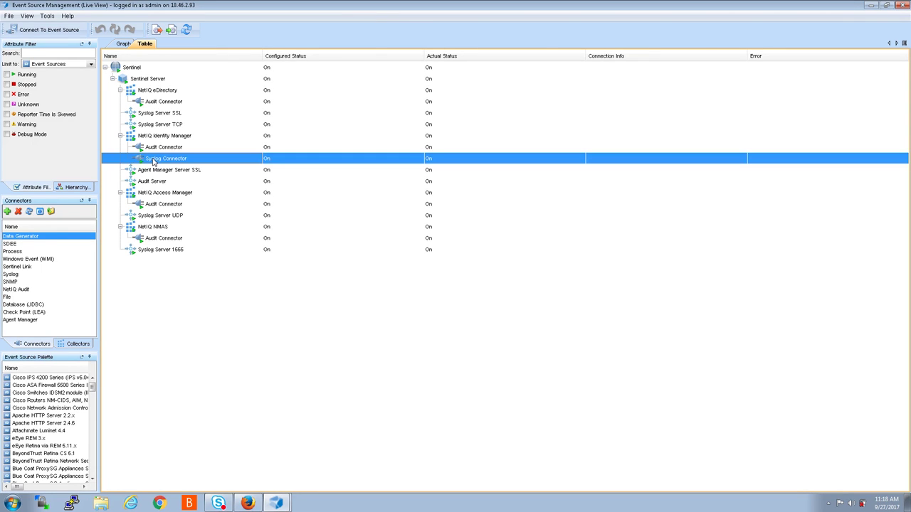
right_click(153, 161)
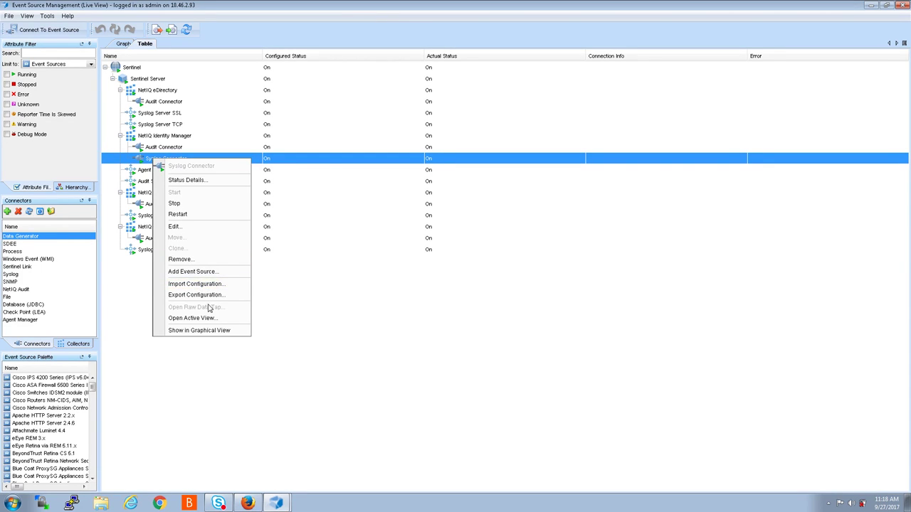
left_click(182, 226)
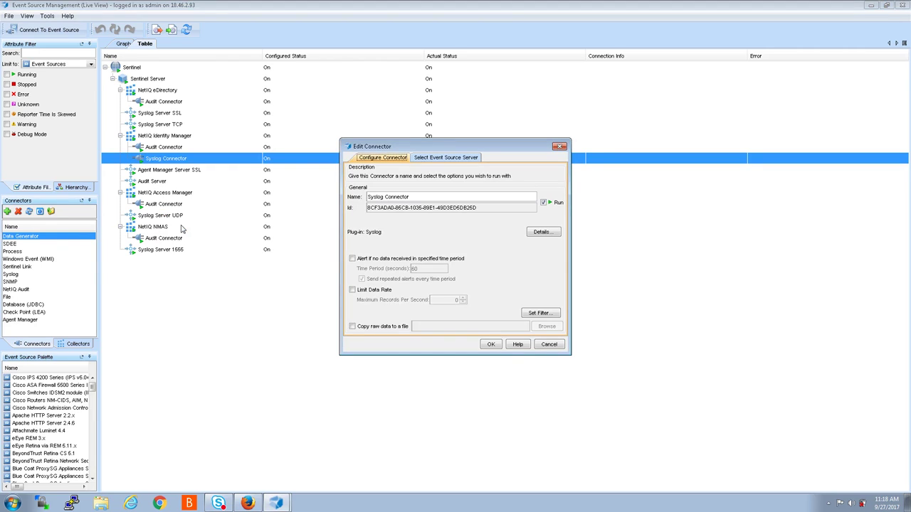
left_click(451, 158)
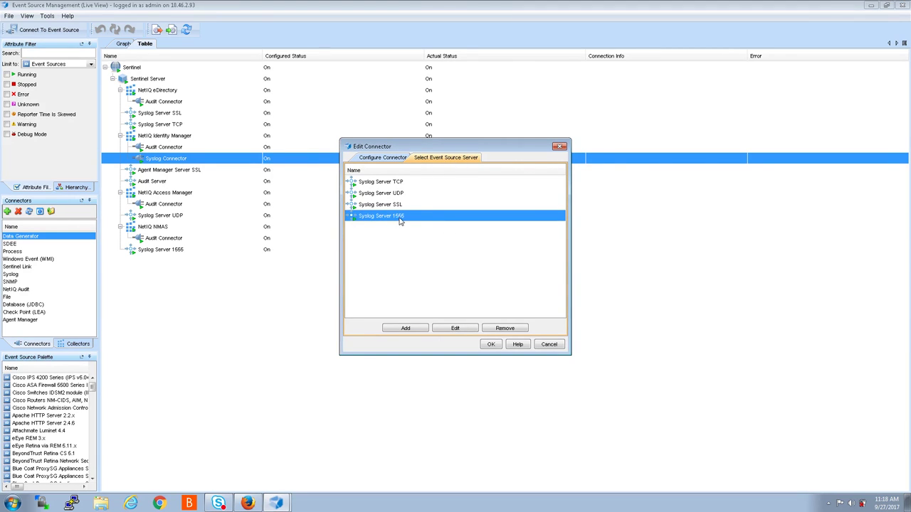
left_click(560, 148)
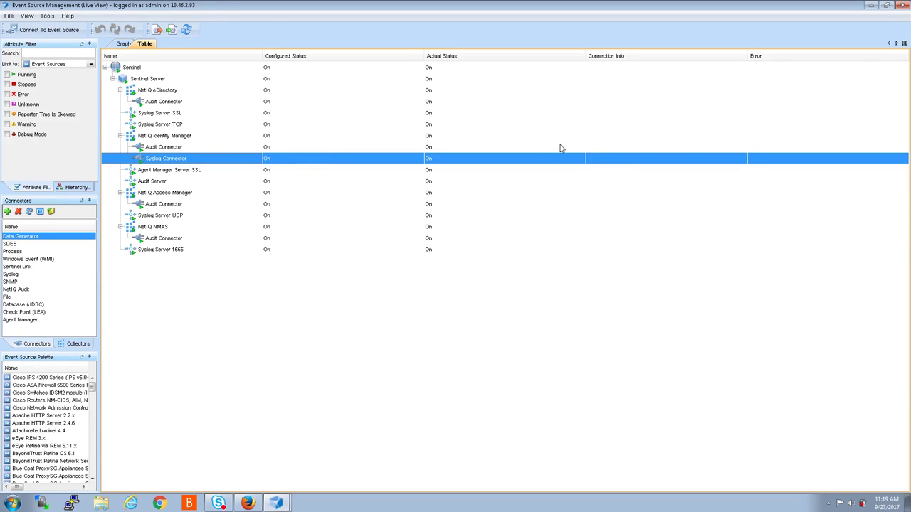